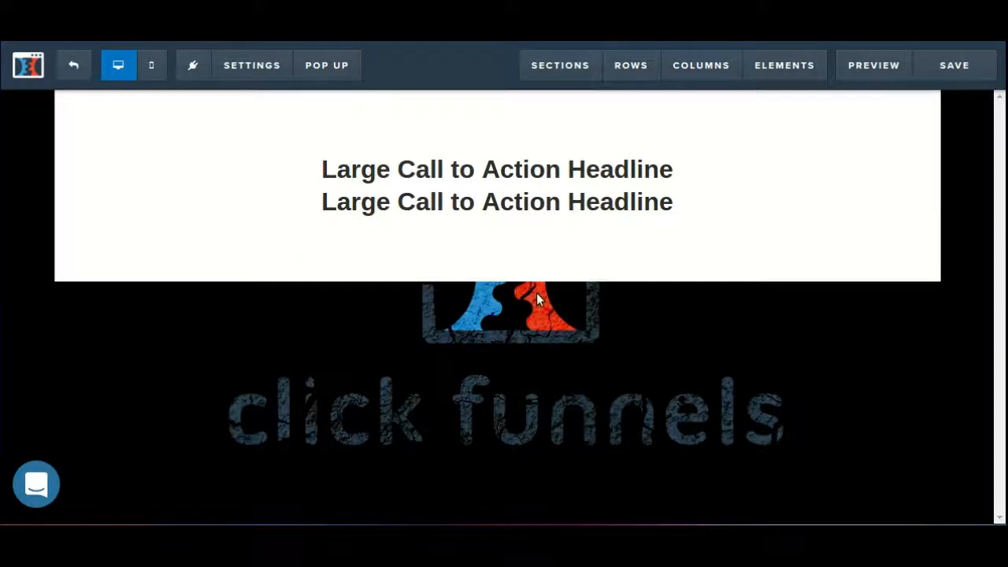
Step: Add a one-column row below the existing row and move the second headline into it
mouse_move(599, 218)
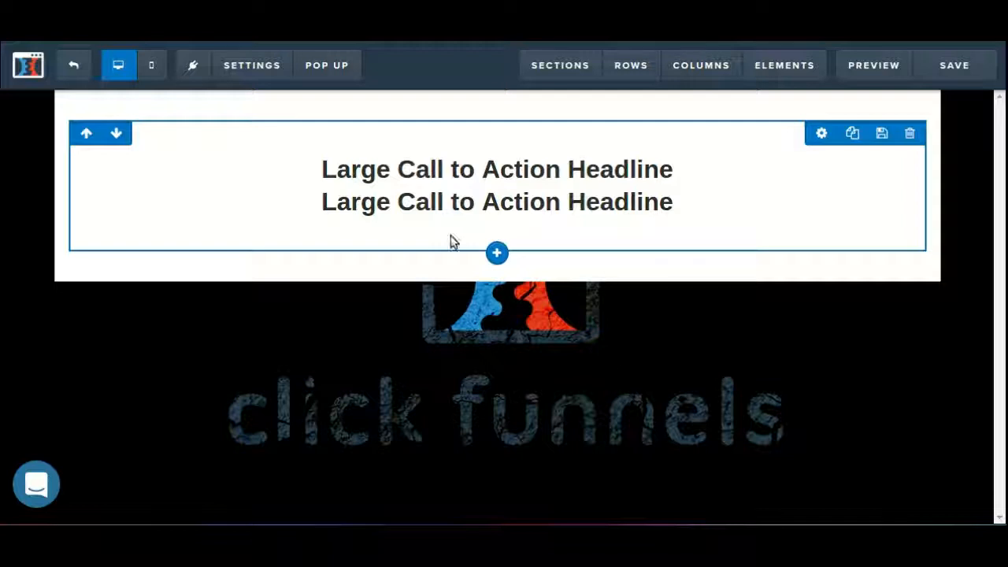
click(534, 259)
click(731, 133)
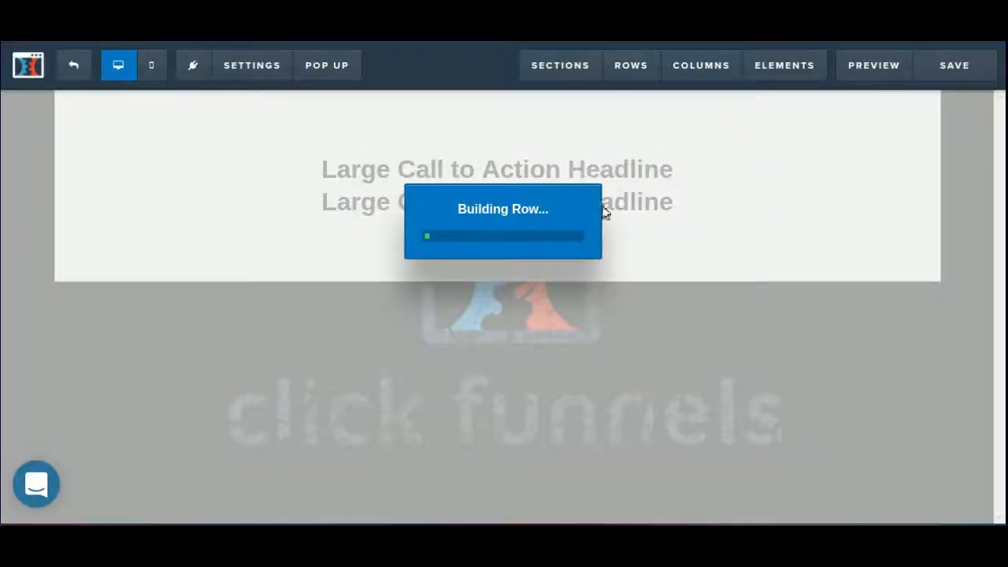
drag(616, 212, 571, 309)
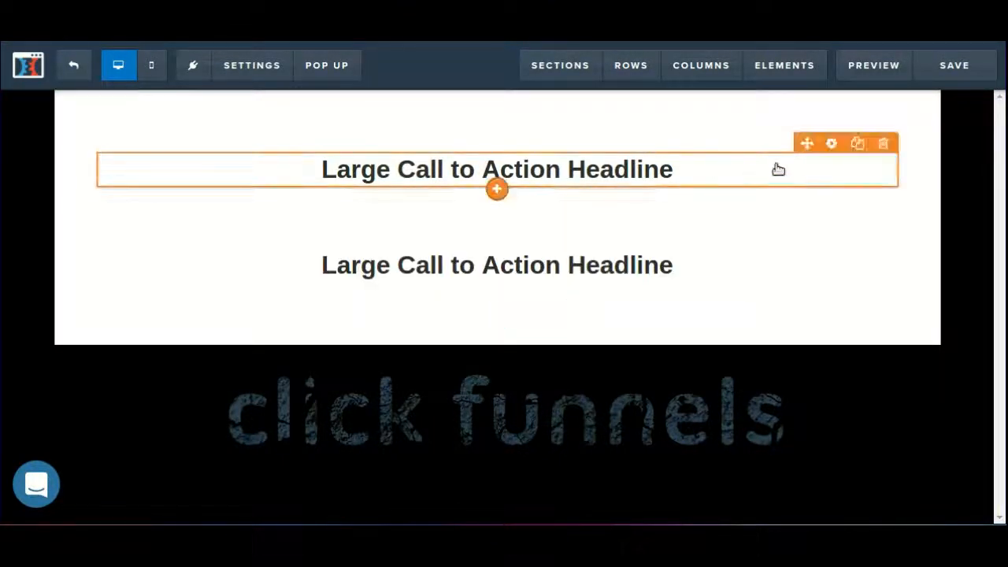
Step: Give the first headline row a bottom-only border, 10px thick and red
click(820, 133)
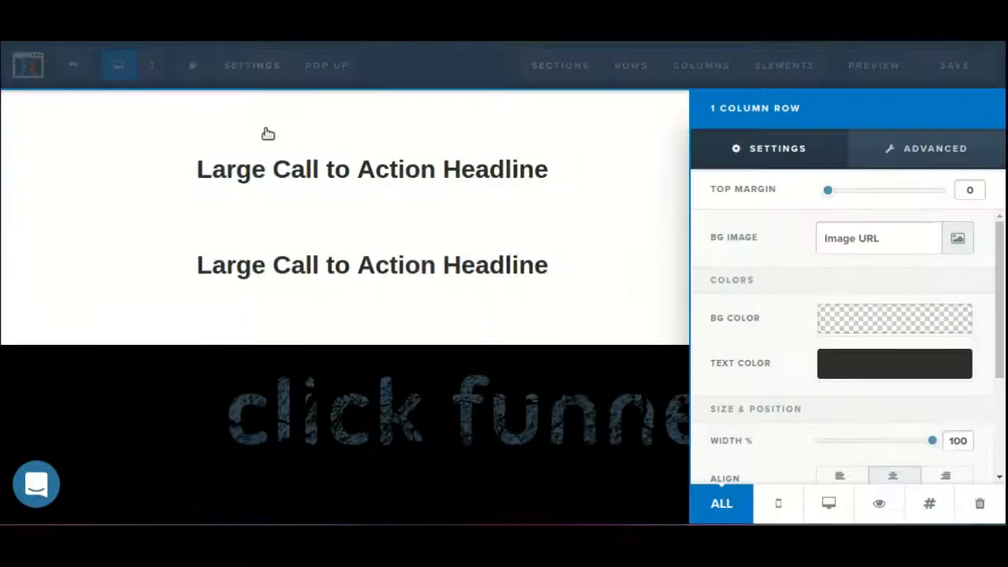
click(931, 154)
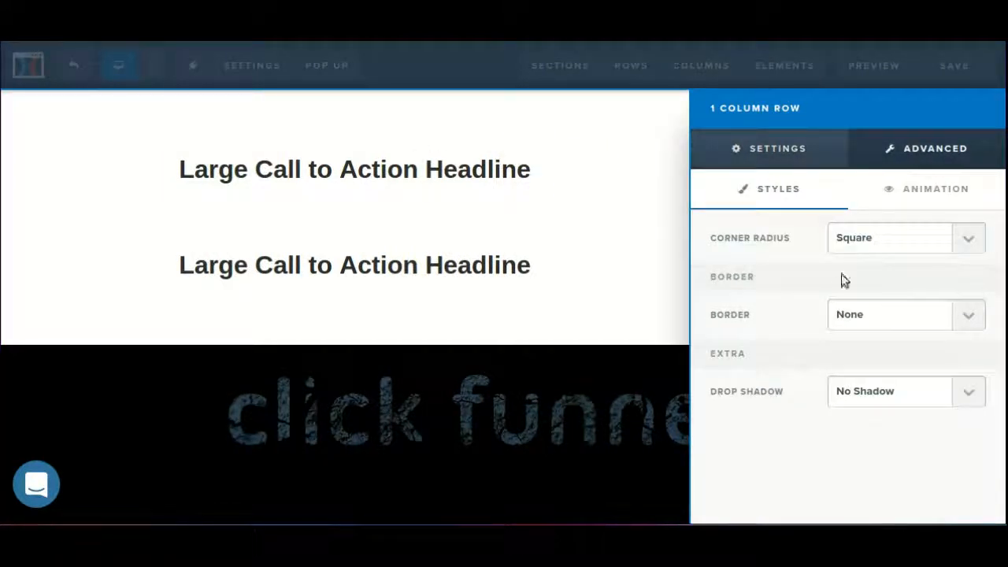
click(878, 315)
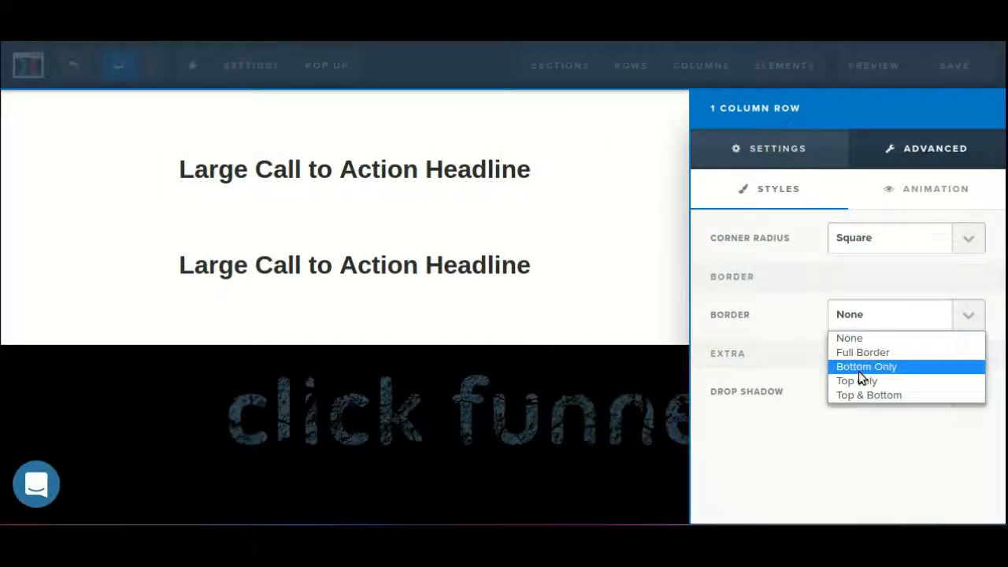
click(859, 370)
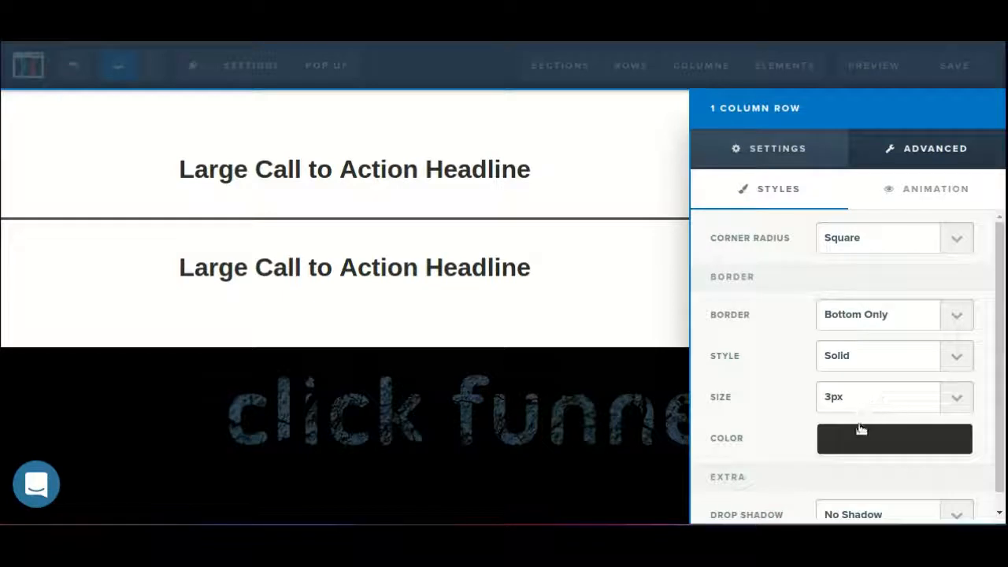
click(889, 403)
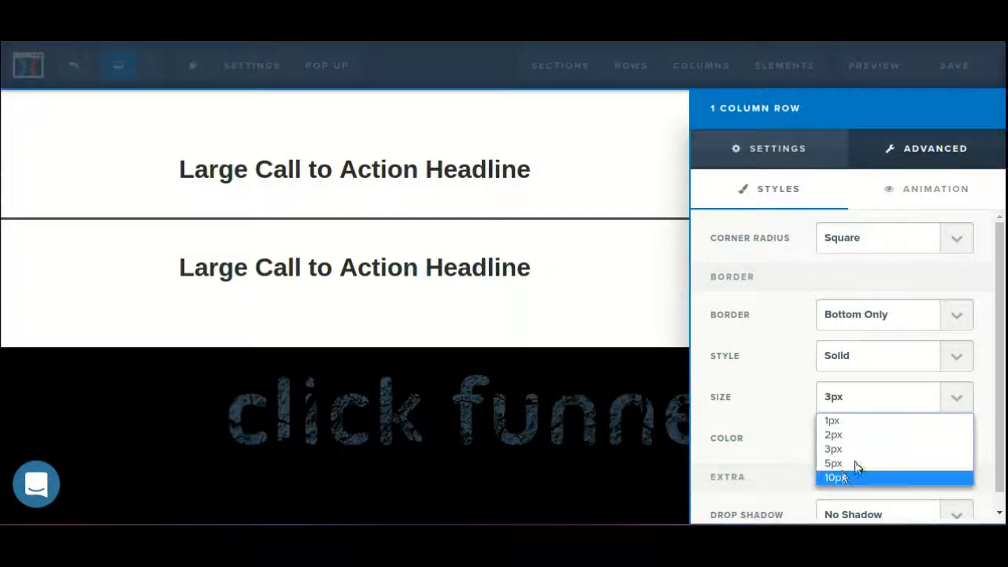
click(842, 477)
click(878, 443)
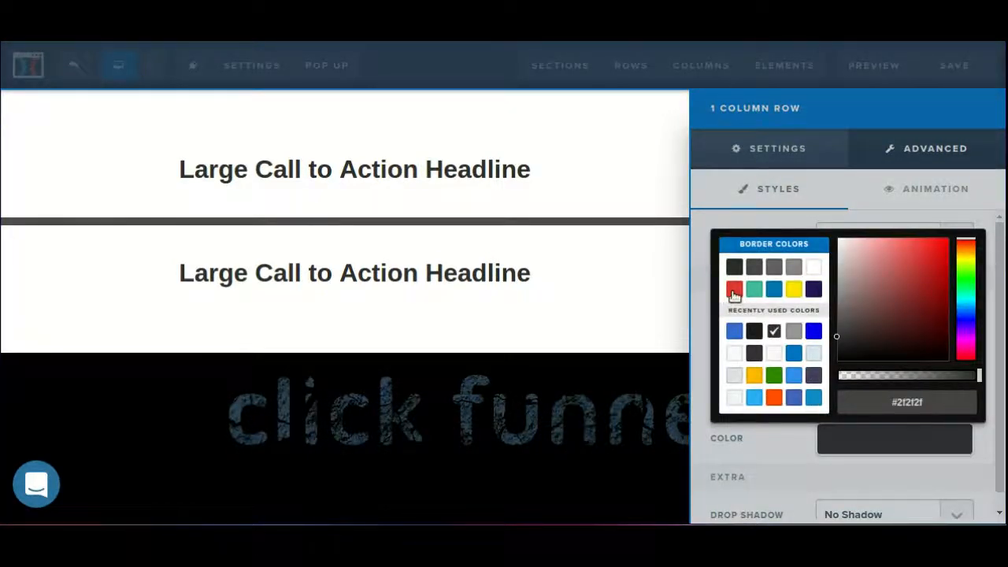
click(734, 294)
click(581, 289)
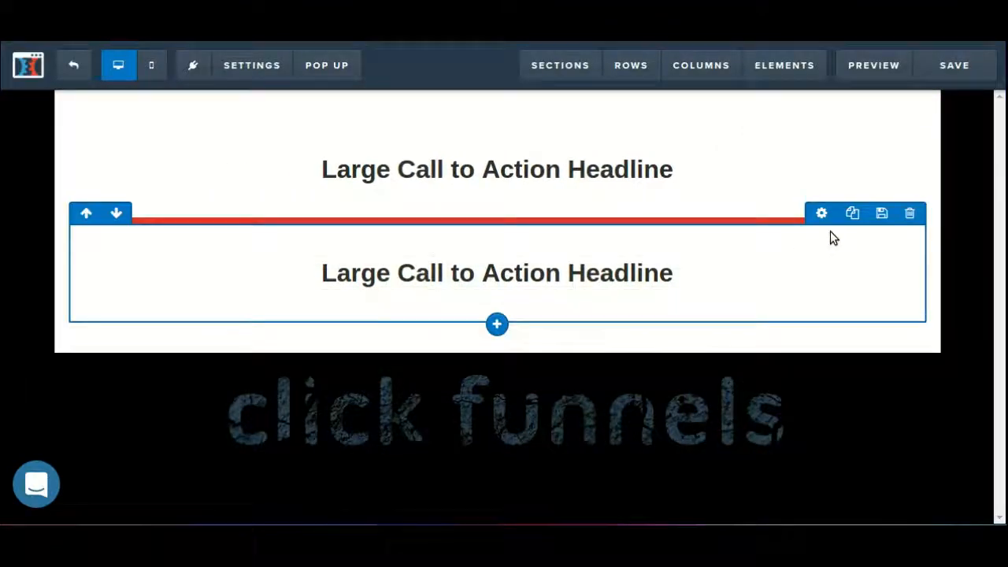
Step: Give the second headline row a top-only border, 10px thick and blue
click(822, 214)
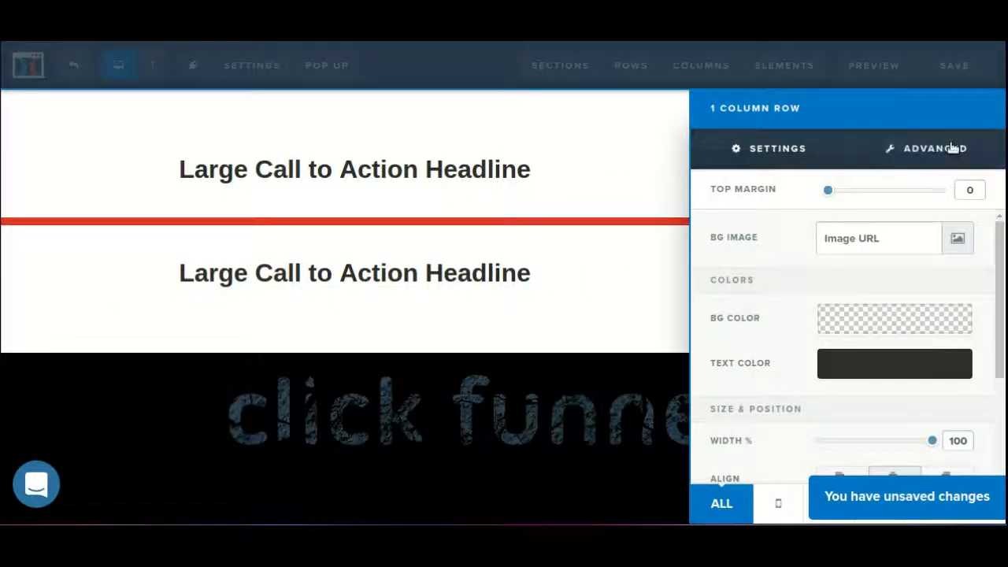
click(953, 148)
click(918, 320)
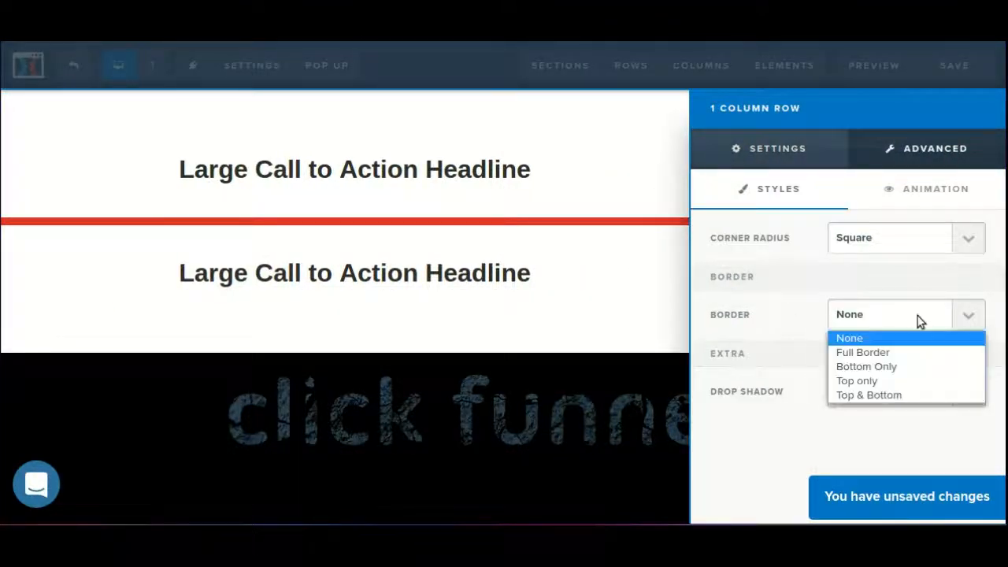
click(864, 382)
click(876, 403)
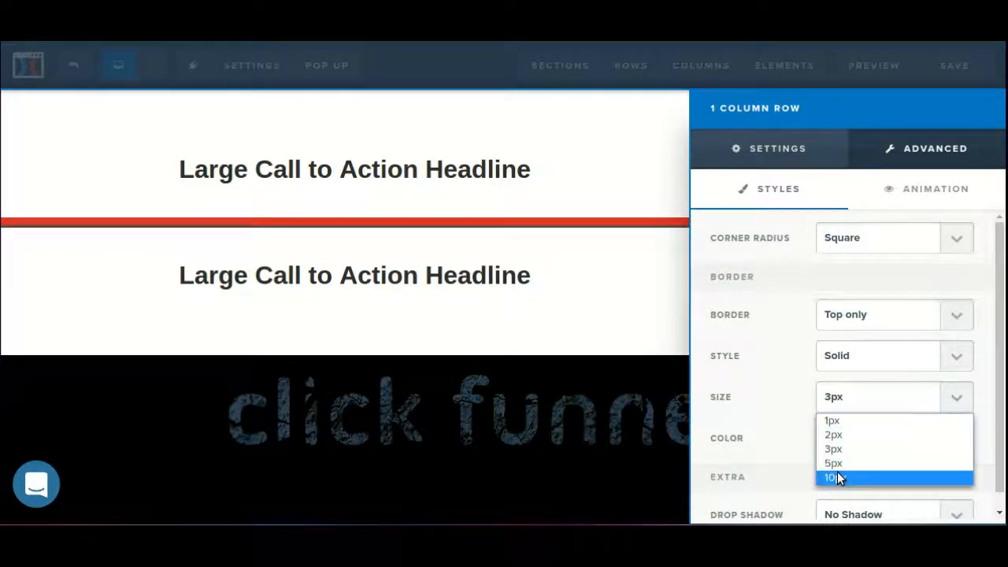
click(837, 478)
click(885, 407)
click(882, 405)
click(868, 439)
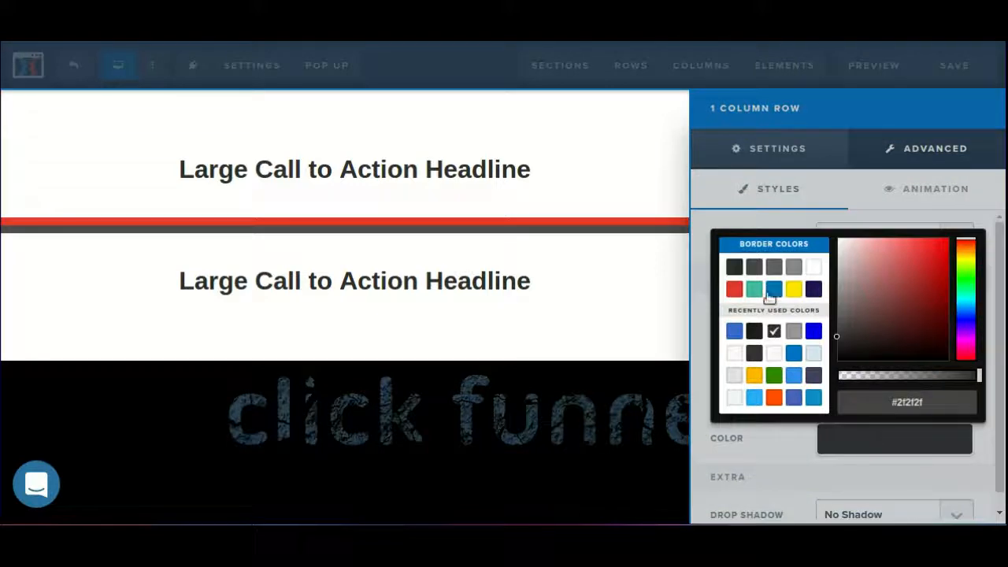
click(774, 289)
click(783, 450)
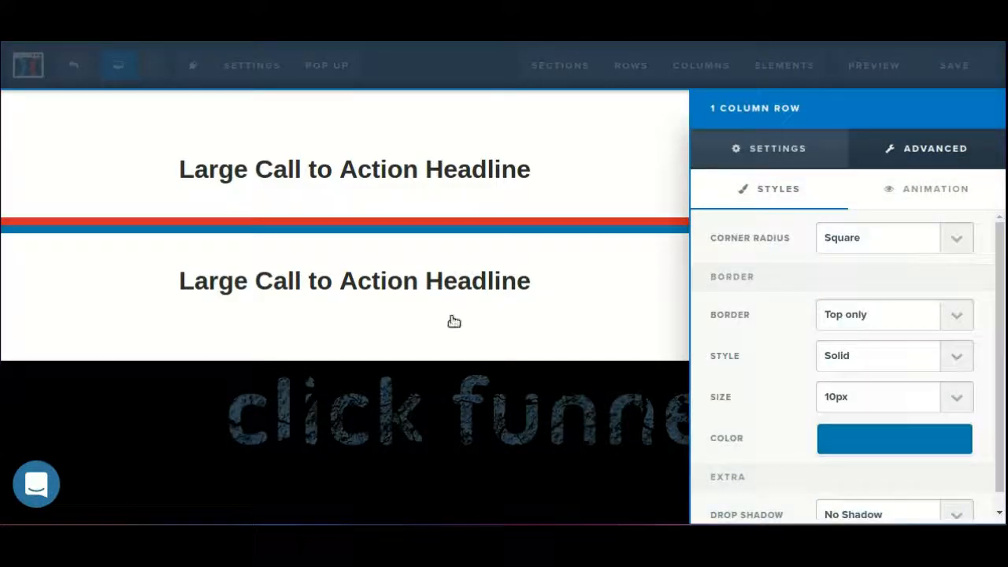
click(517, 293)
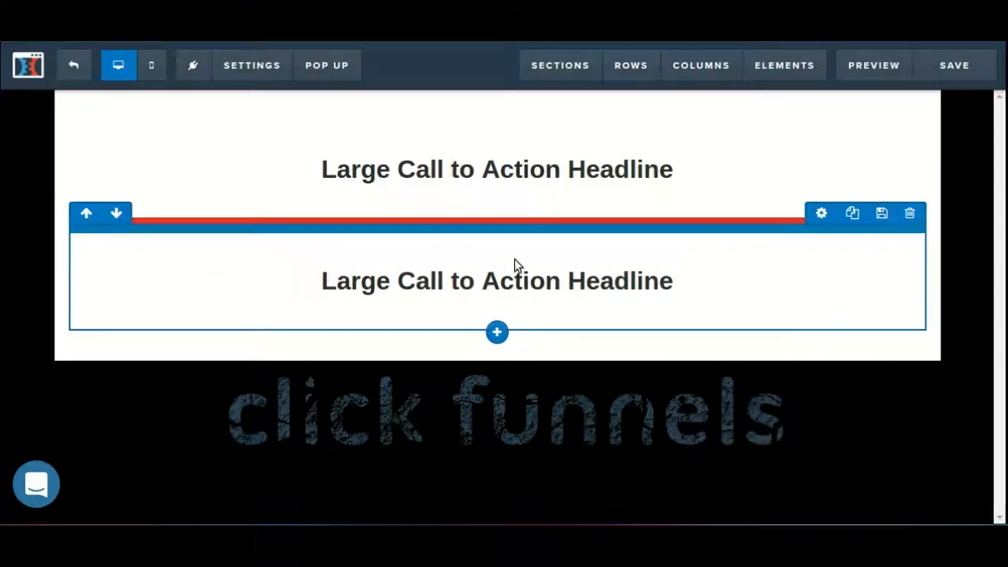
Step: Add a new one-column row below the headlines and delete the two bordered headline rows
click(498, 331)
click(702, 153)
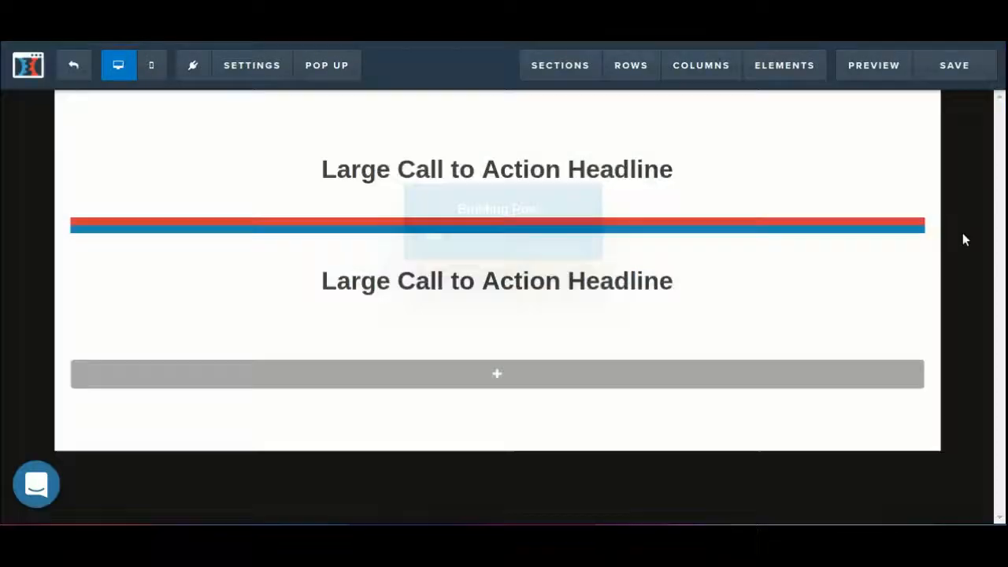
click(910, 213)
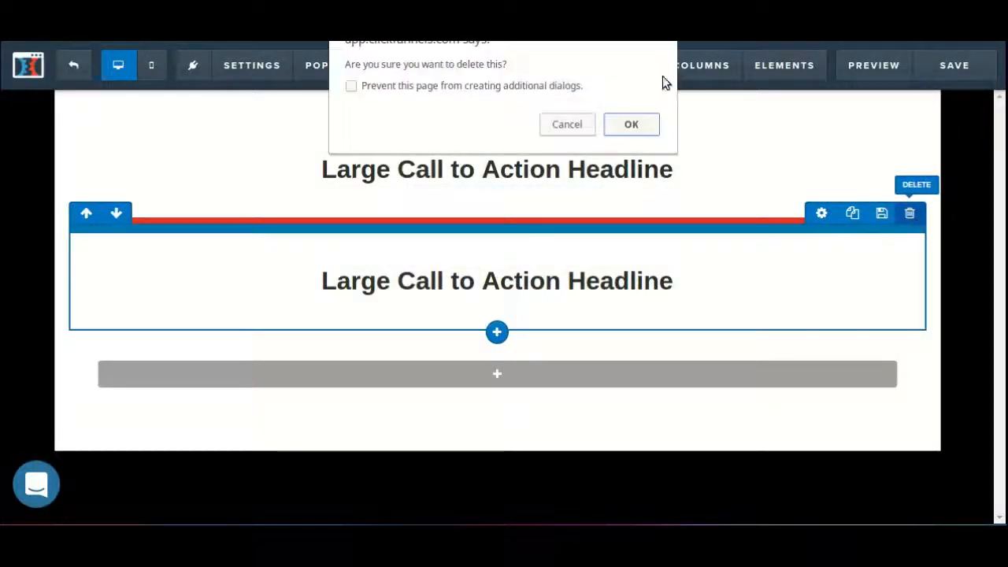
click(623, 131)
click(910, 134)
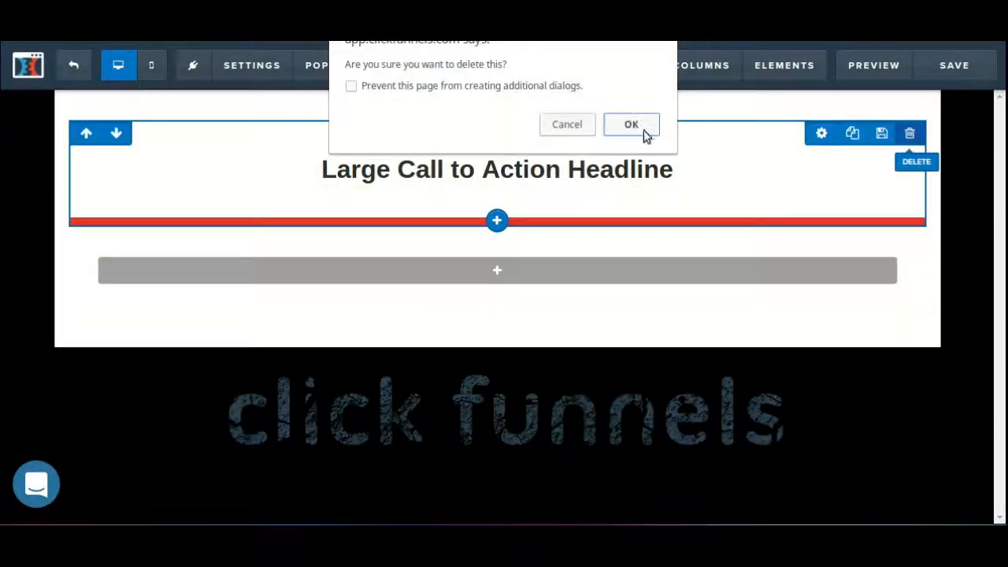
click(642, 128)
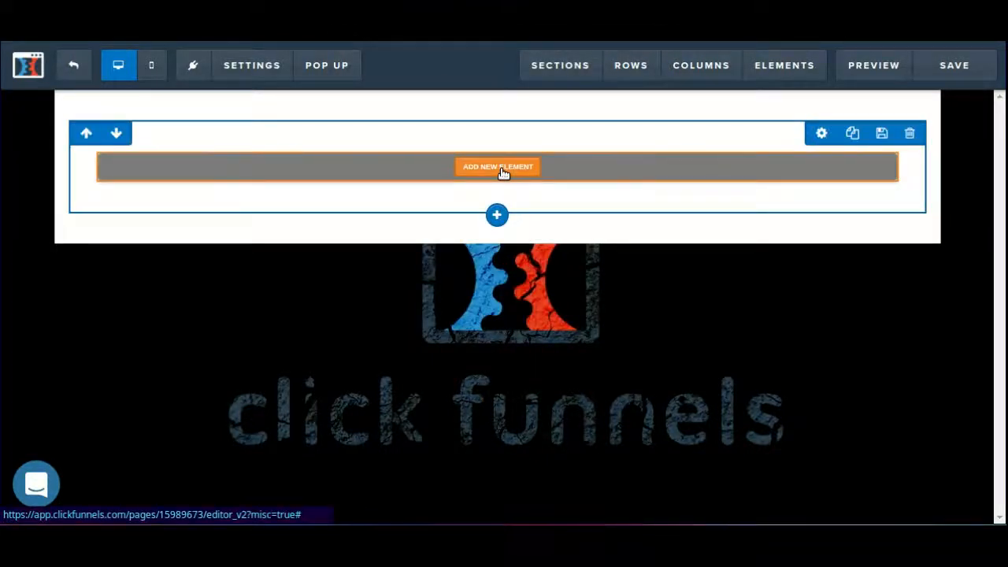
Step: Add a headline element to the empty row and duplicate it
click(499, 167)
click(713, 222)
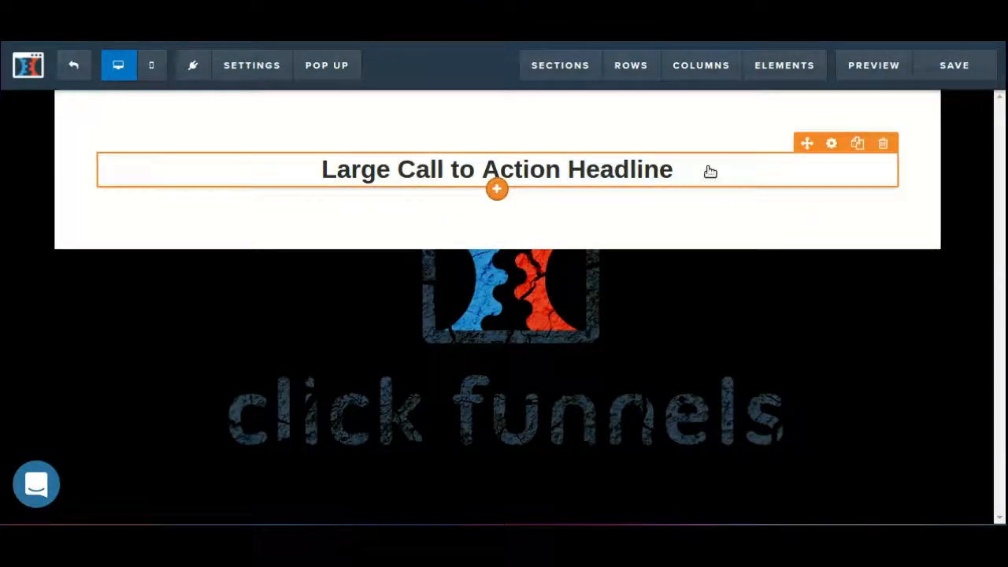
click(856, 144)
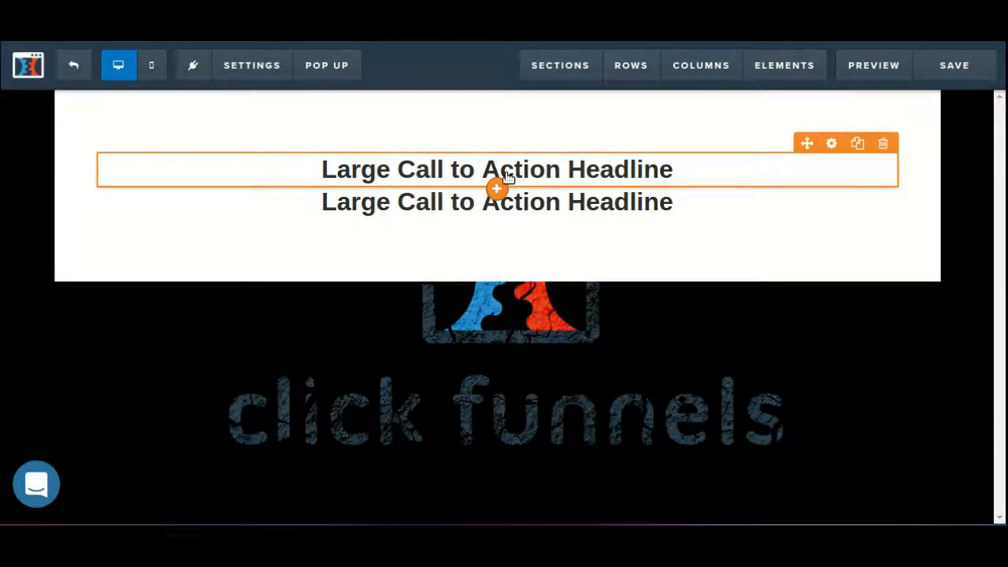
Step: Insert a divider content element between the two headlines
click(497, 188)
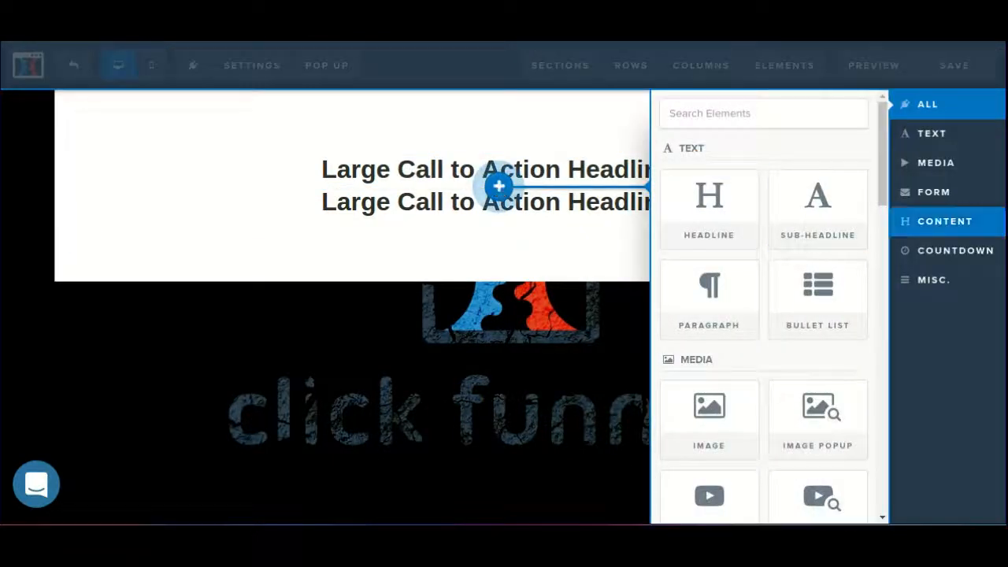
click(940, 229)
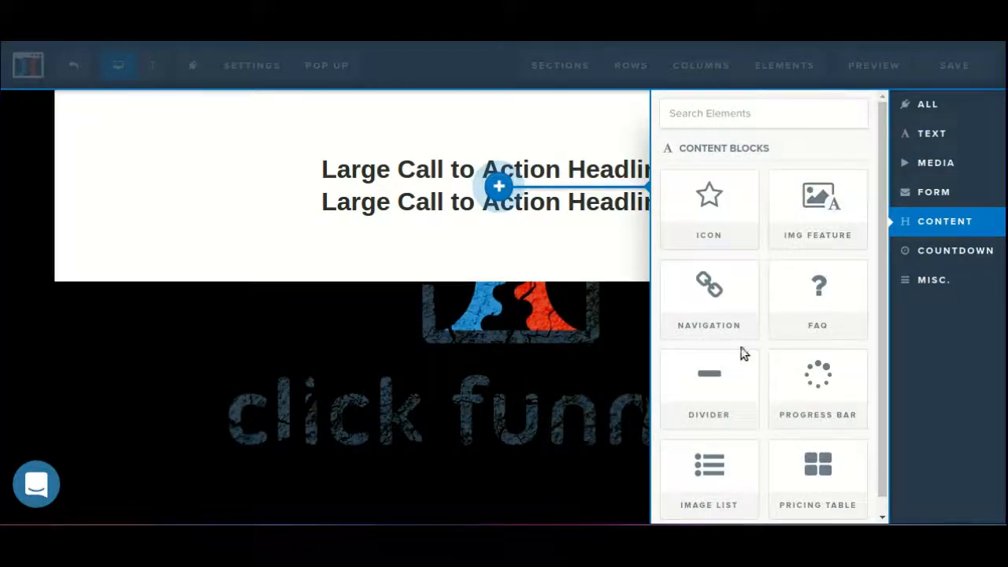
click(736, 373)
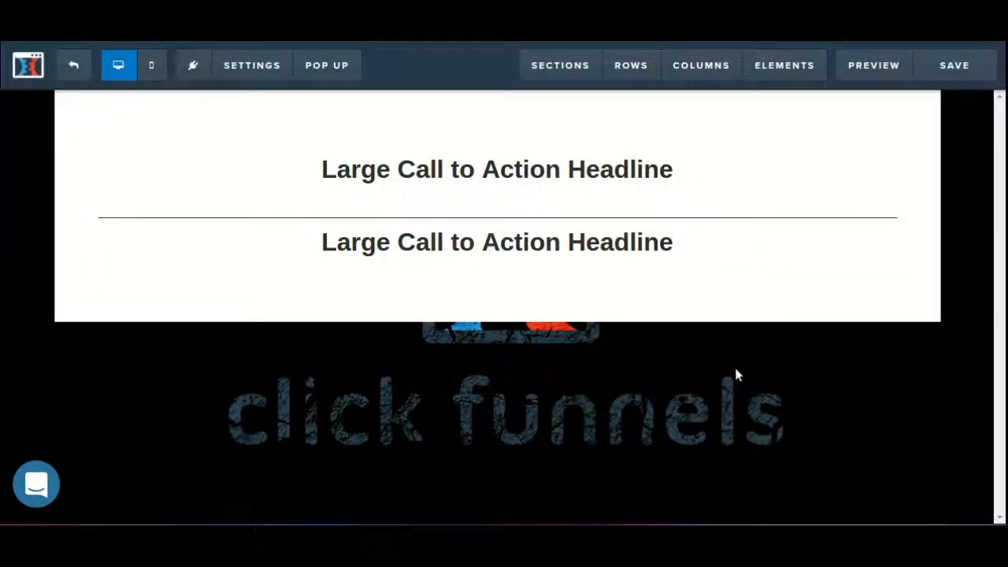
Step: Set the divider's top margin to 15
click(697, 223)
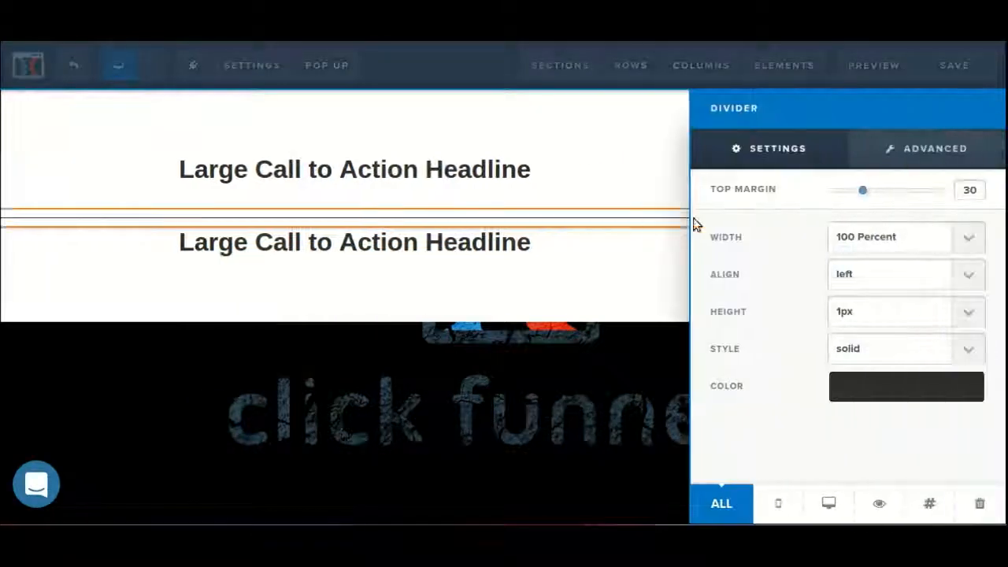
click(608, 265)
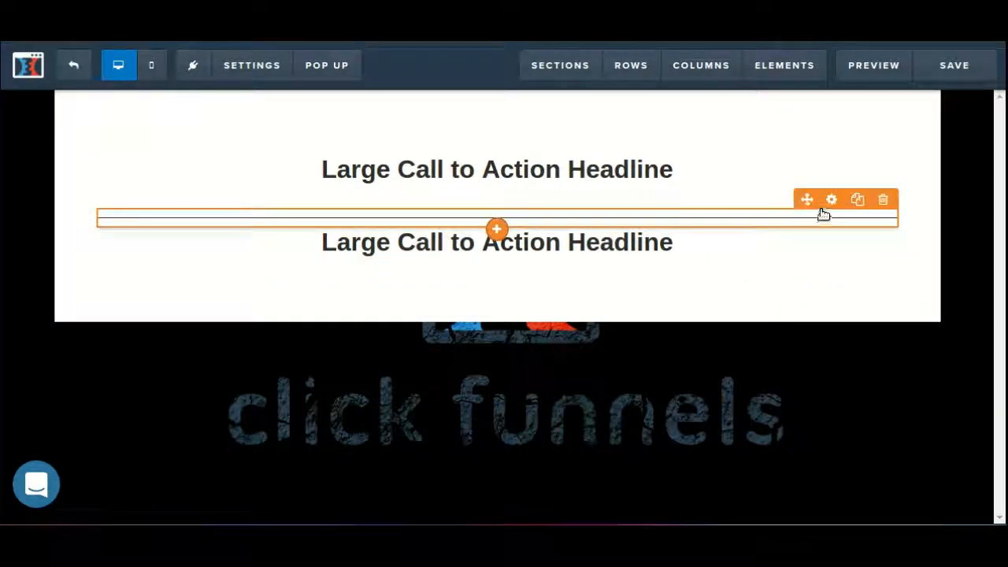
click(831, 201)
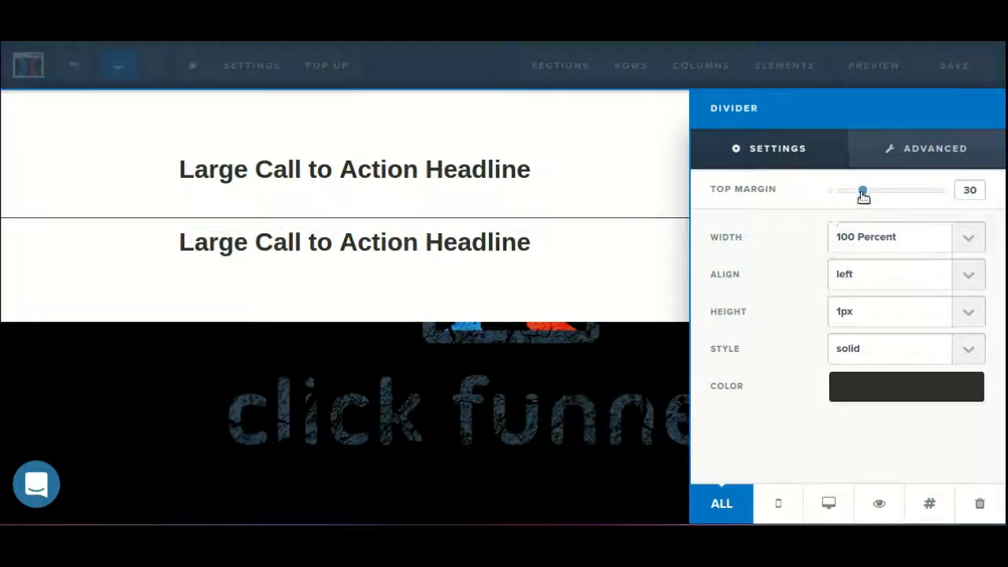
mouse_move(865, 194)
mouse_down()
mouse_move(972, 192)
mouse_move(820, 197)
mouse_move(846, 196)
mouse_up()
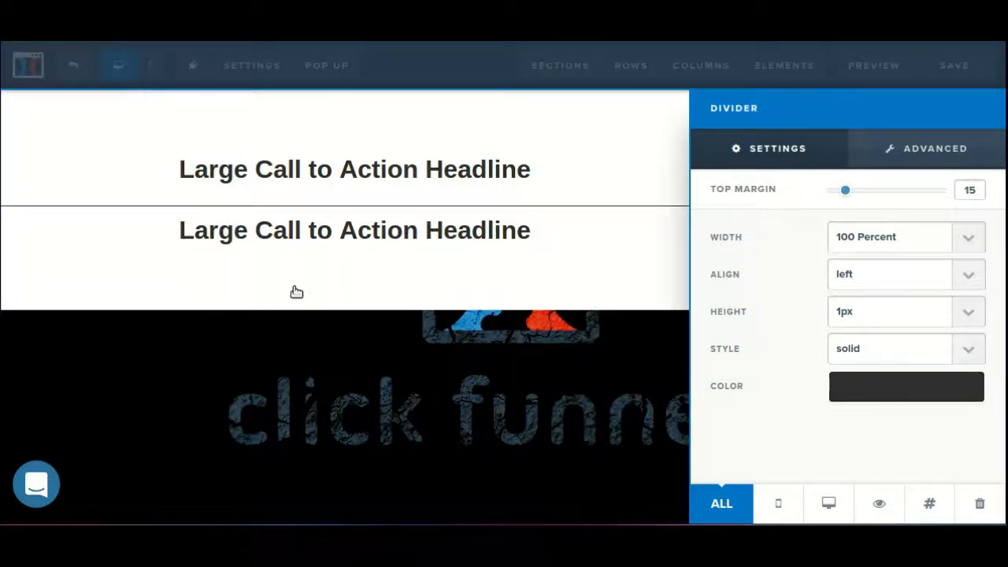
click(544, 365)
Step: Lengthen the first headline by copying its text "Large Call to Action Headline" and pasting it twice at the end
click(586, 180)
drag(691, 171, 326, 178)
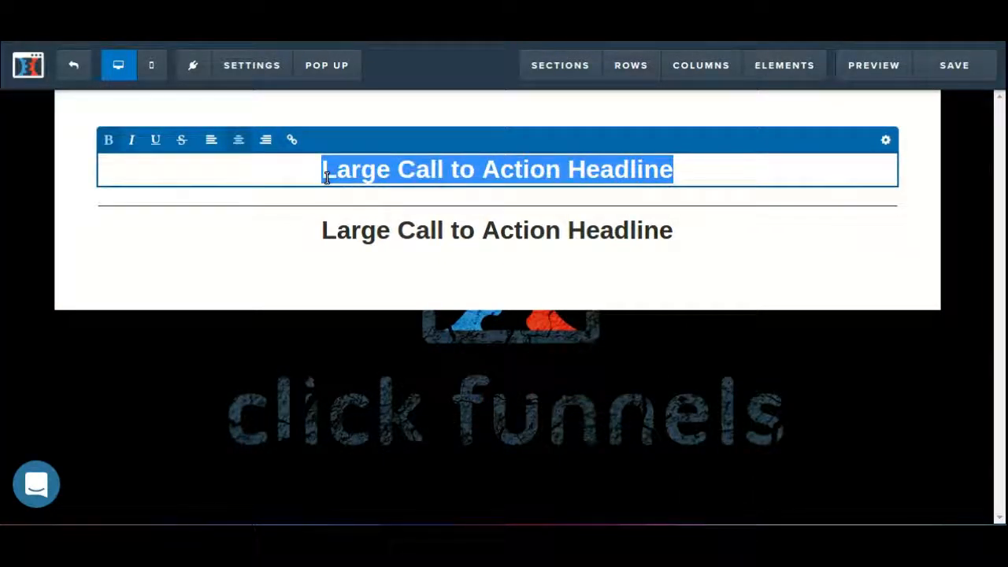
key(ctrl+c)
key(Right)
key(ctrl+v)
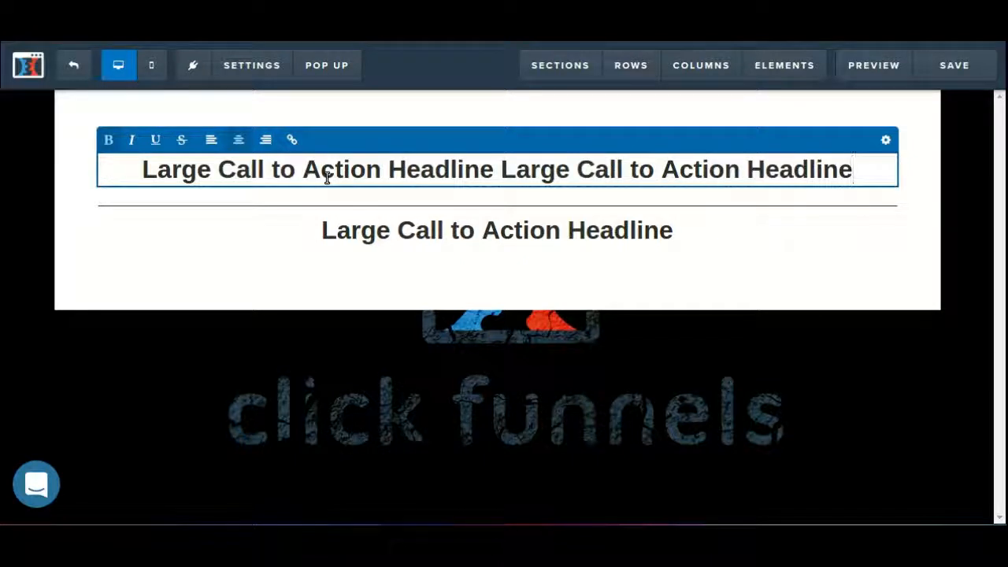
key(ctrl+v)
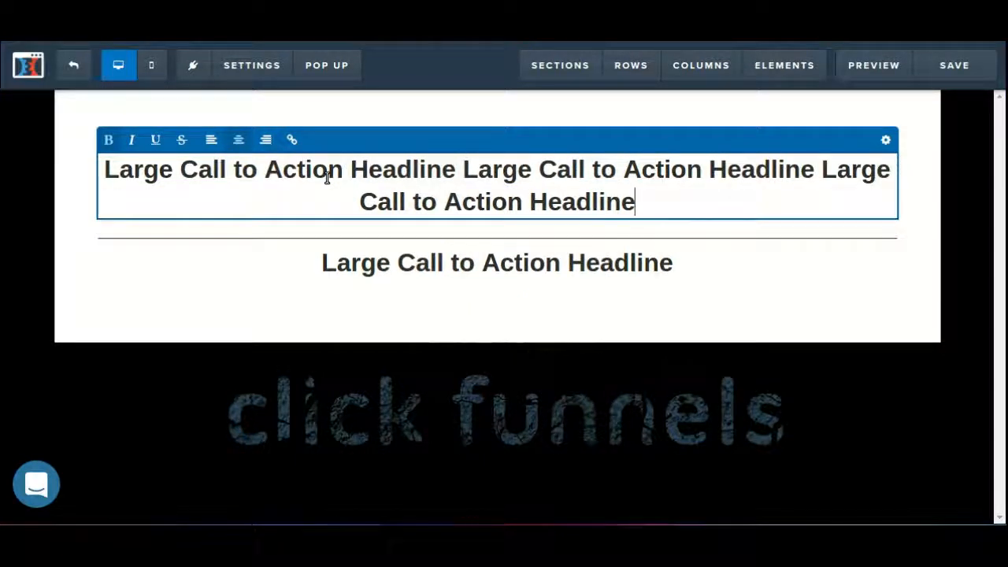
click(739, 297)
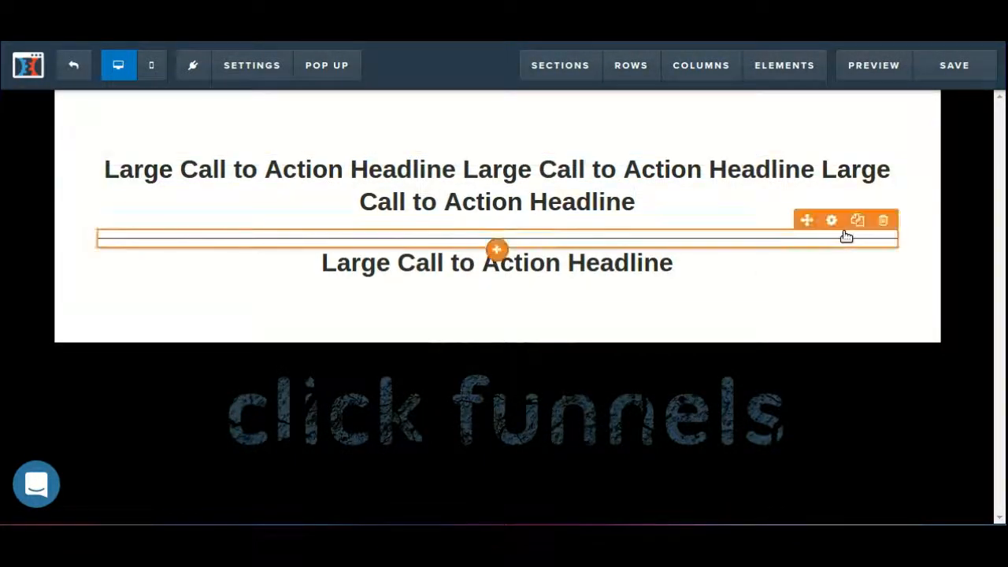
Step: Set the divider's width to 50 Percent
click(833, 220)
click(906, 239)
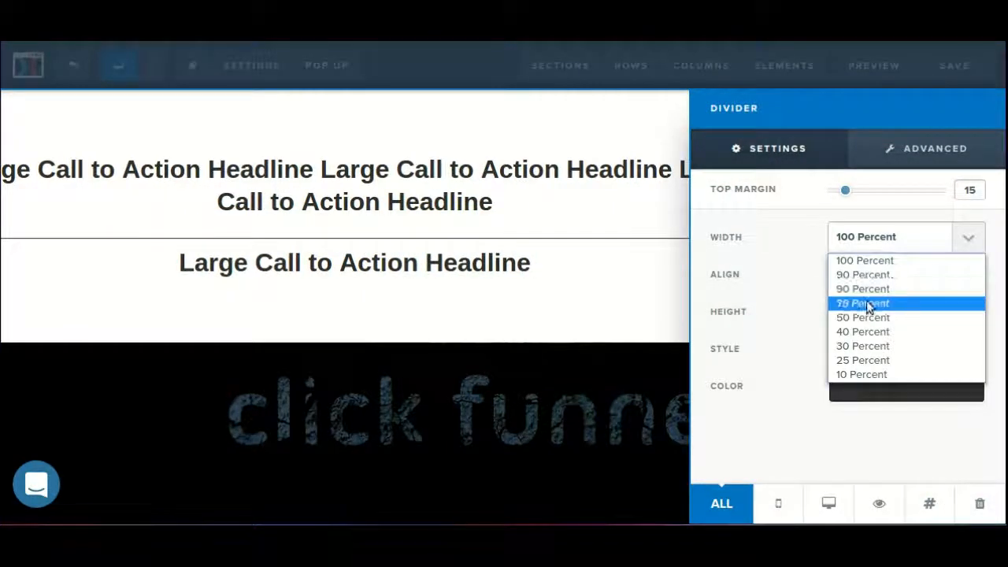
click(852, 315)
click(200, 383)
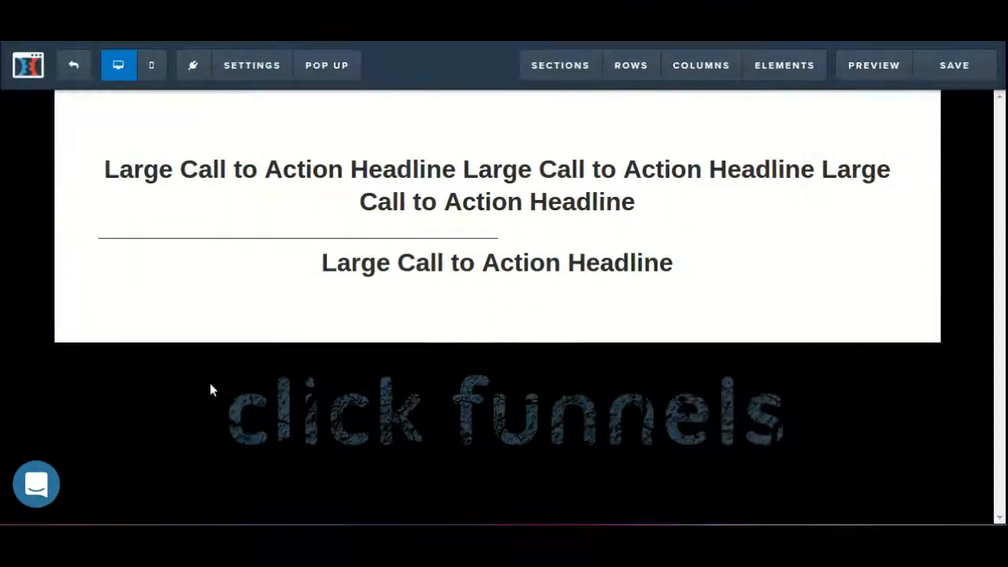
Step: Try Right alignment on the divider between the headlines and settle on Center
click(830, 219)
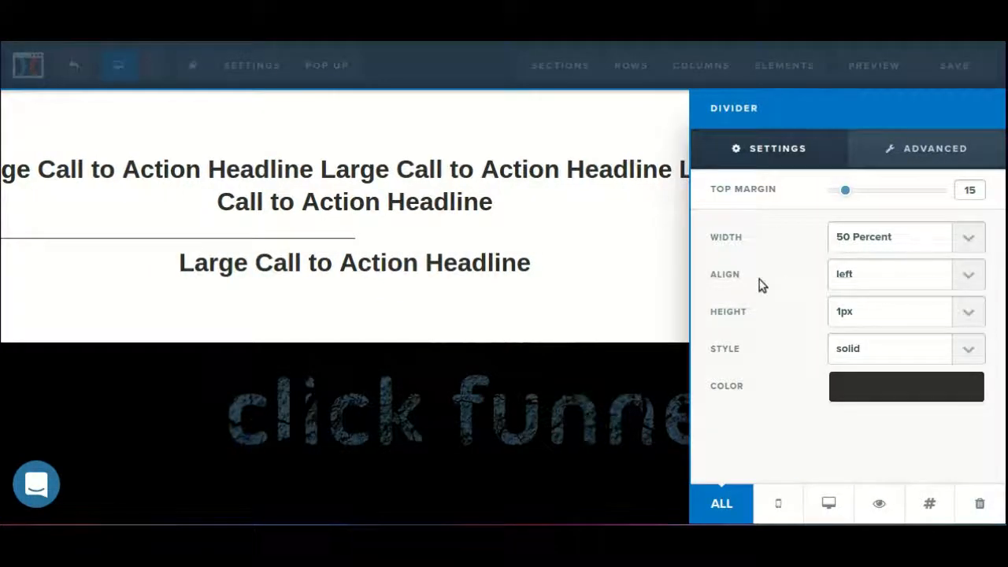
click(902, 288)
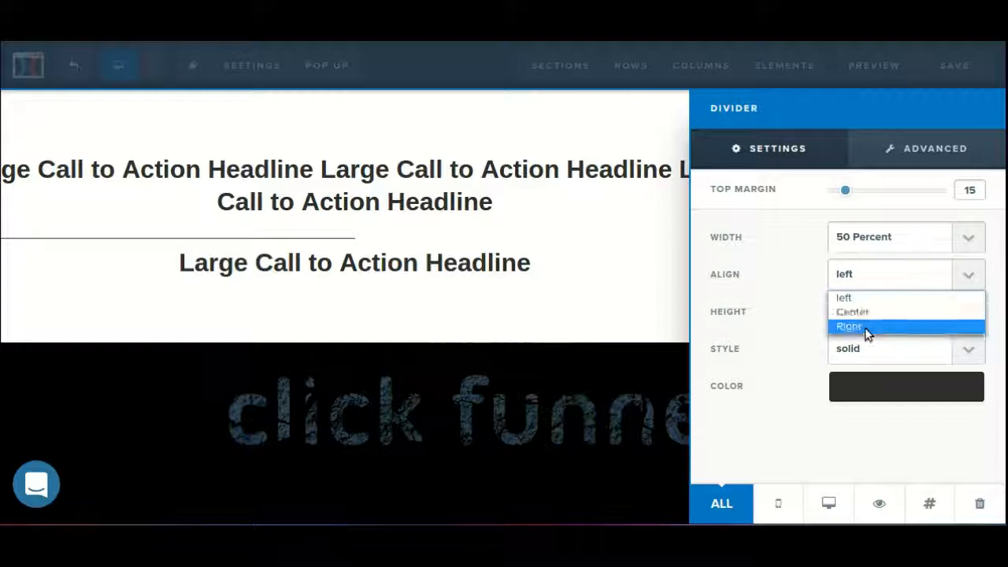
click(865, 328)
click(854, 273)
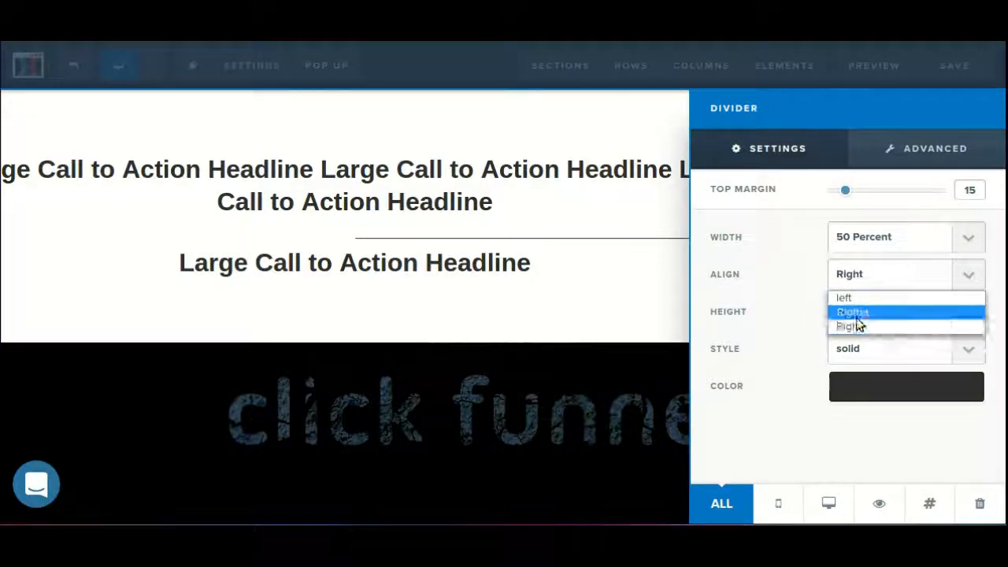
click(857, 313)
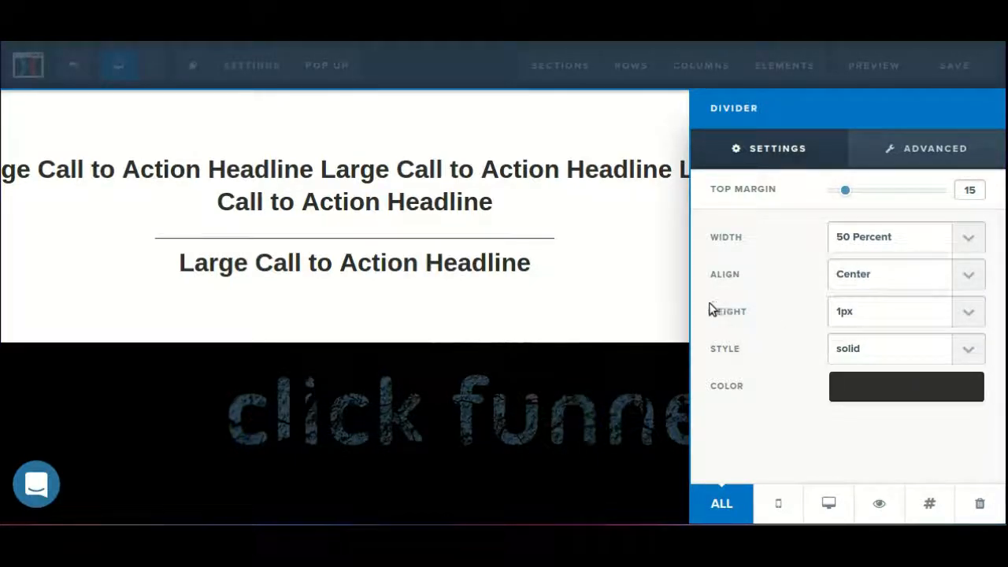
Step: Try a height of 60px on the divider and settle on 15px
click(896, 313)
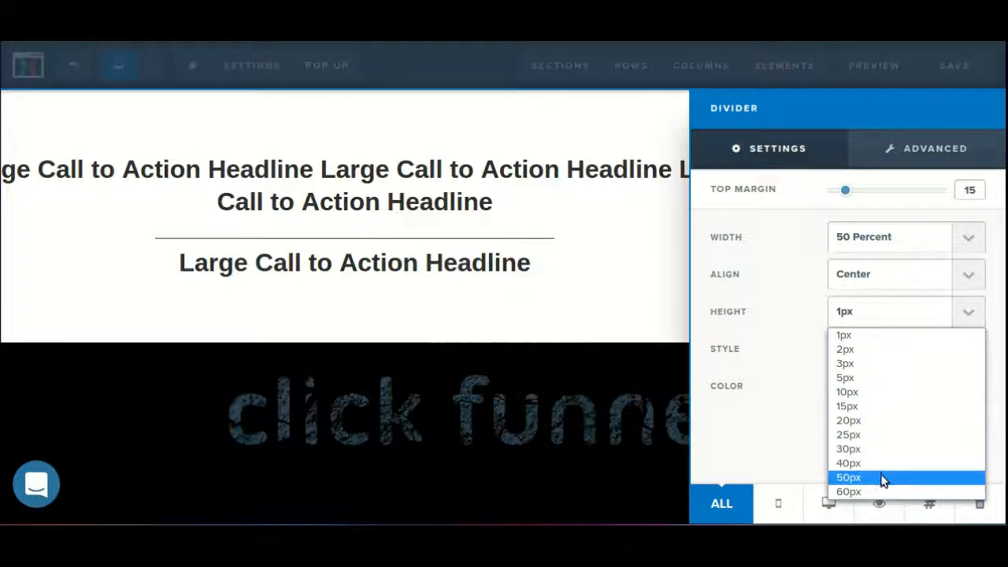
click(872, 492)
click(870, 315)
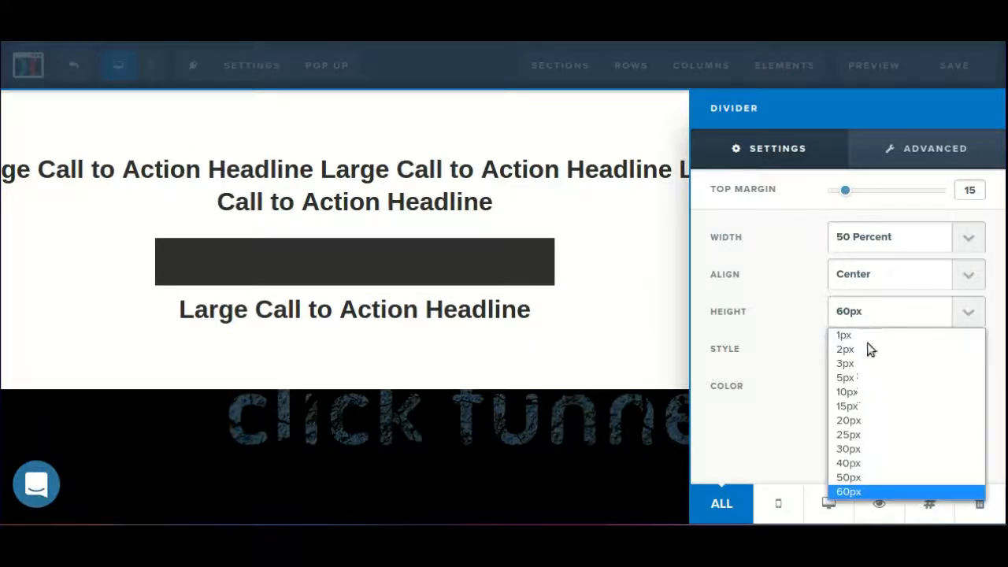
click(866, 406)
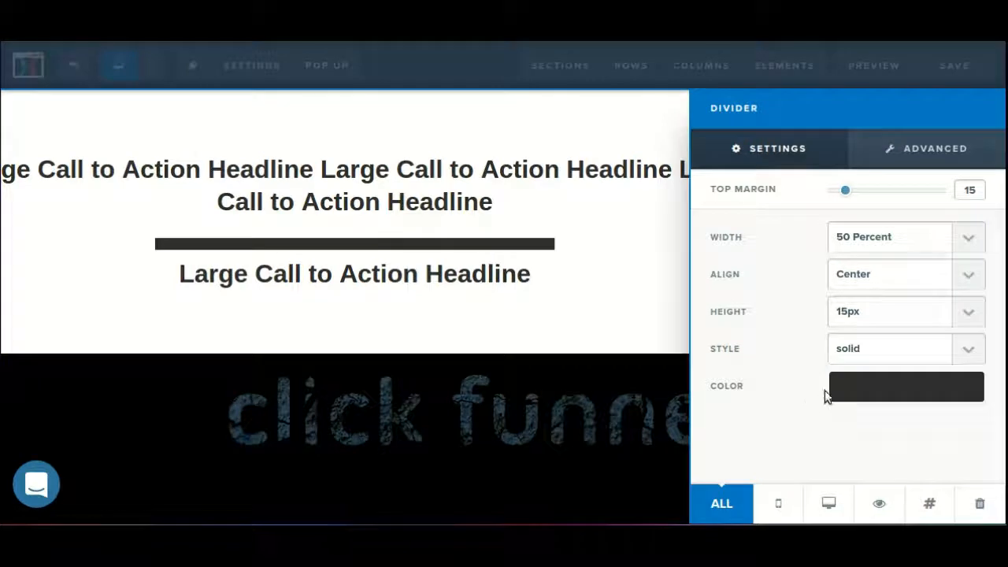
Step: Try the dashed line style on the divider and settle on dotted
click(895, 348)
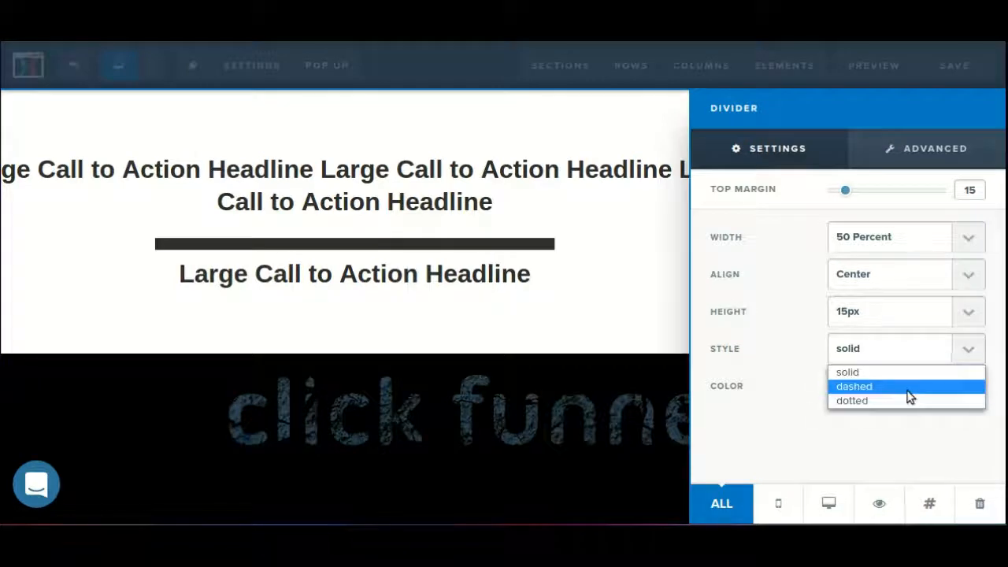
click(908, 390)
click(879, 356)
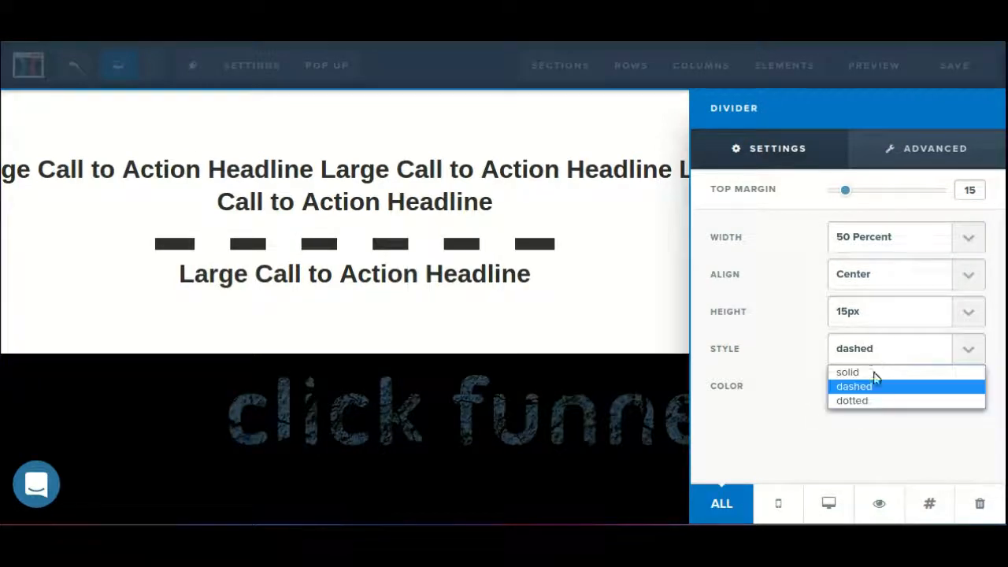
click(868, 400)
Step: Change the divider's color to the red swatch from the Conversion Colors
click(870, 394)
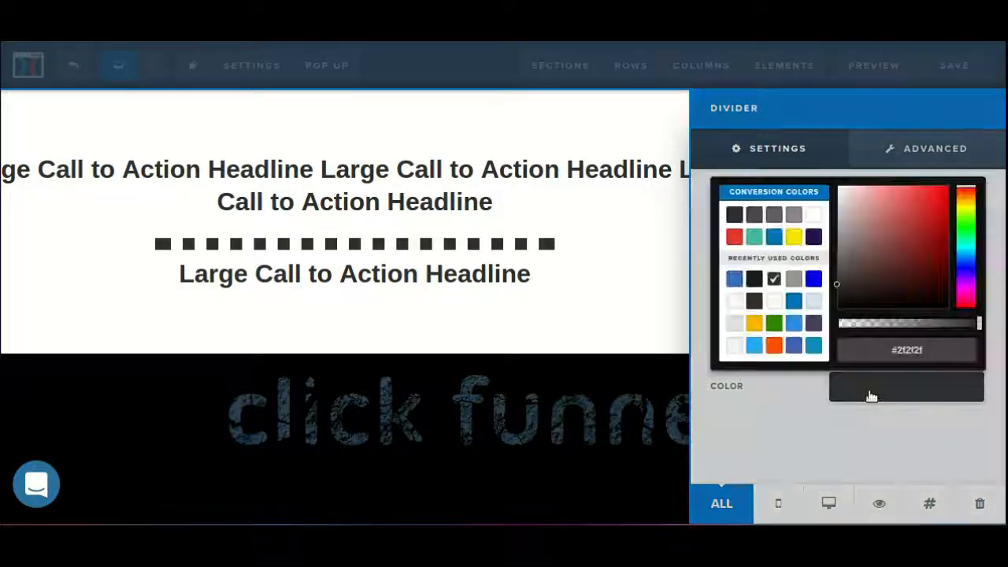
click(733, 239)
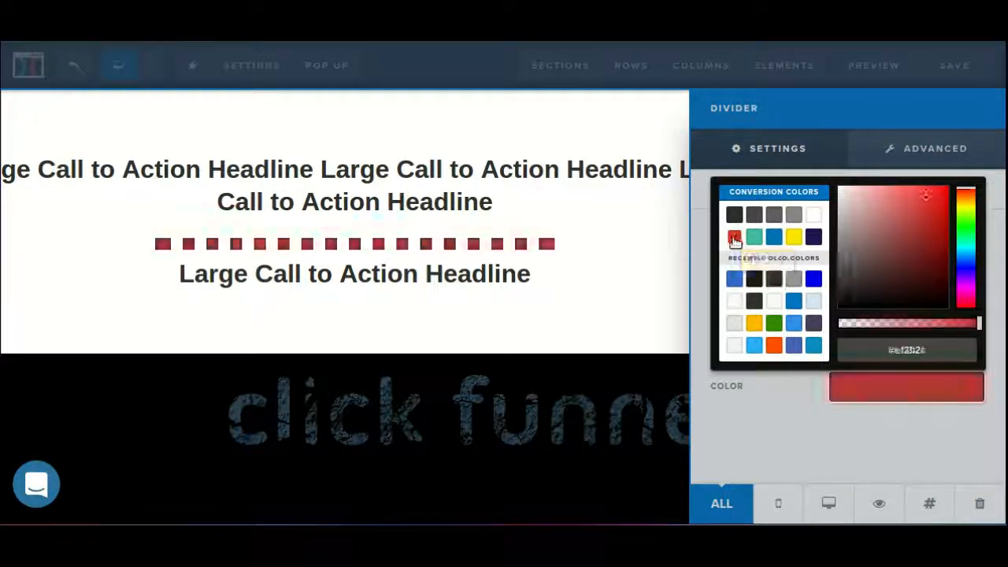
click(799, 392)
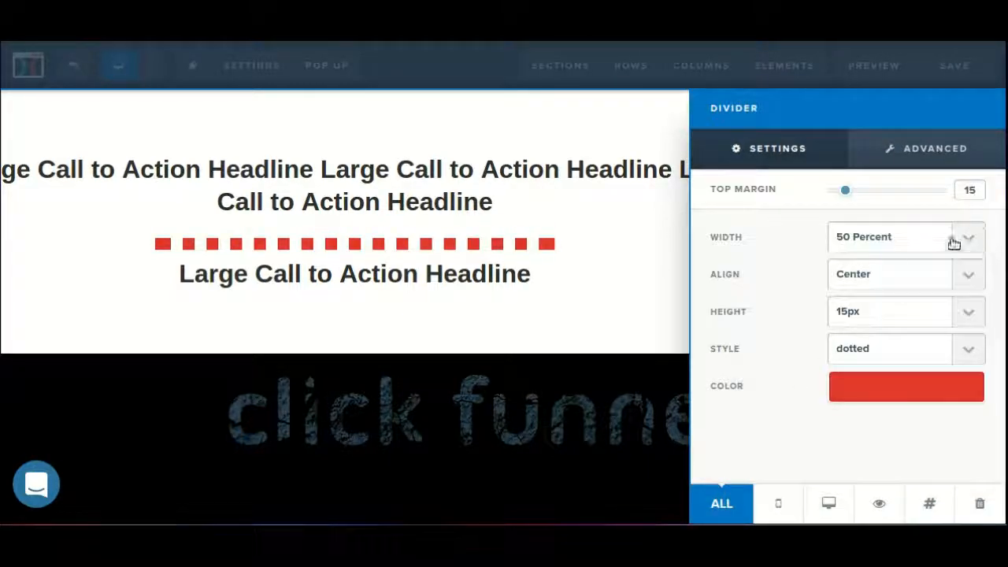
Step: Try 50px of top padding on the divider and settle on 0px
click(932, 147)
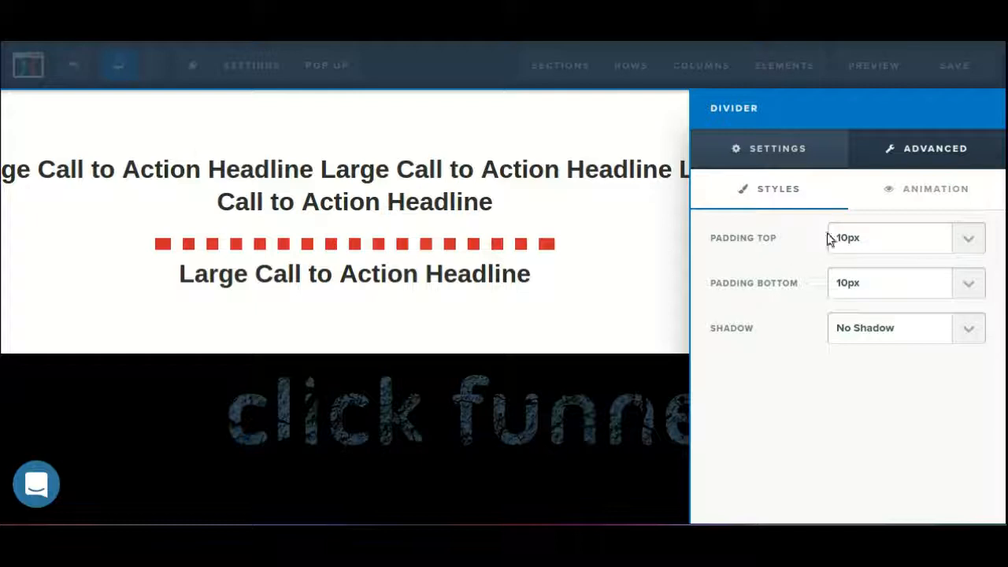
click(895, 249)
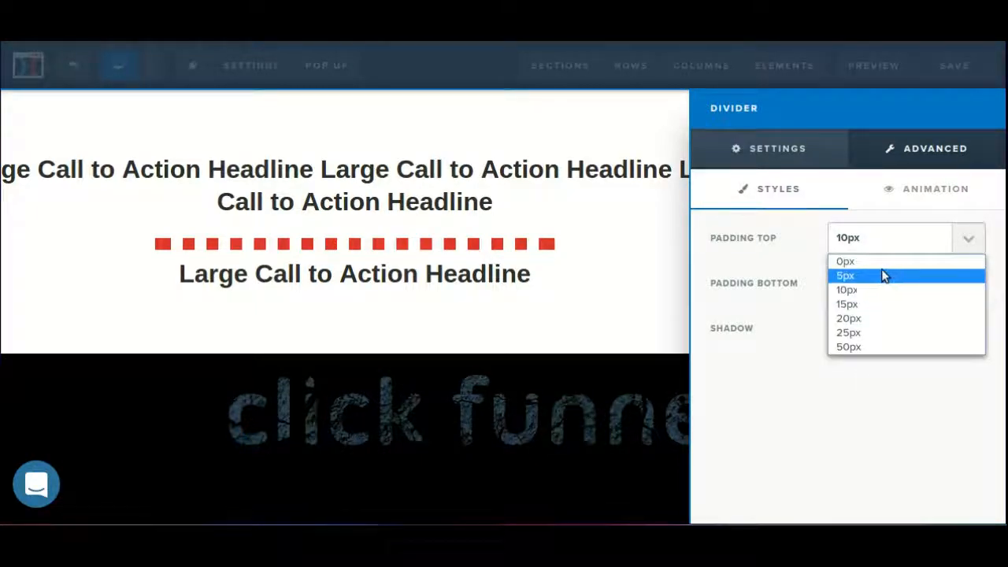
click(852, 349)
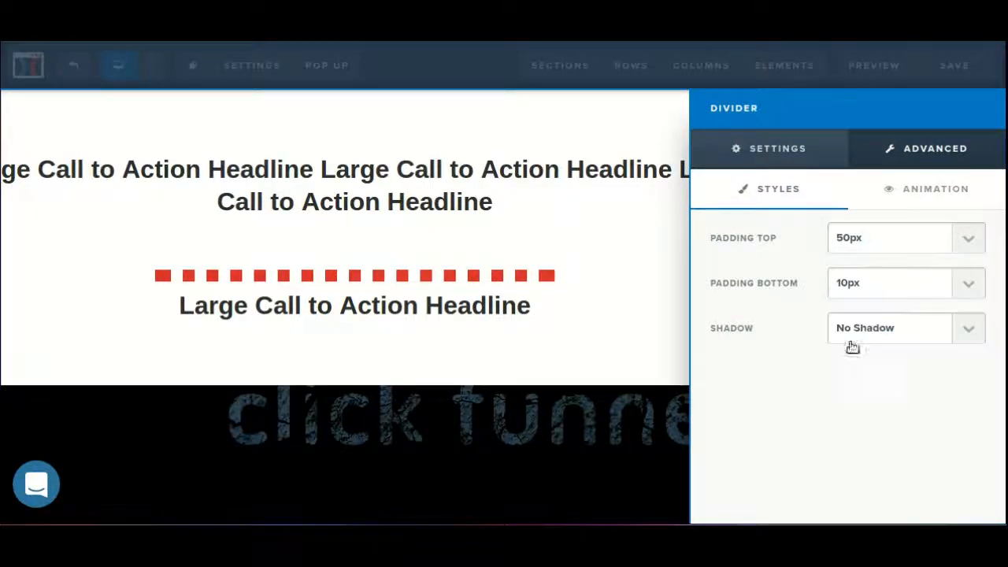
click(869, 251)
click(859, 263)
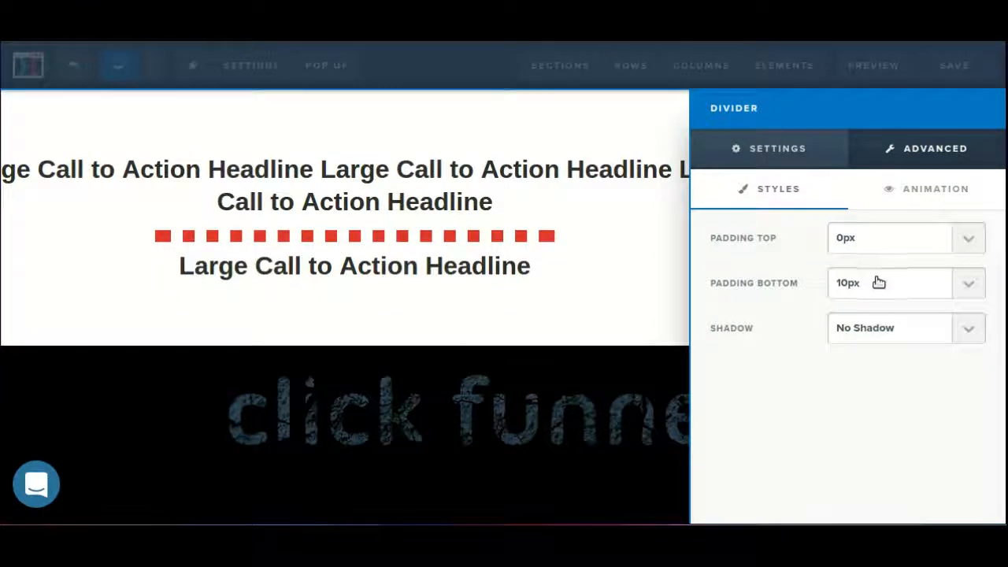
Step: Try 50px of bottom padding on the divider and settle on 0px
click(873, 284)
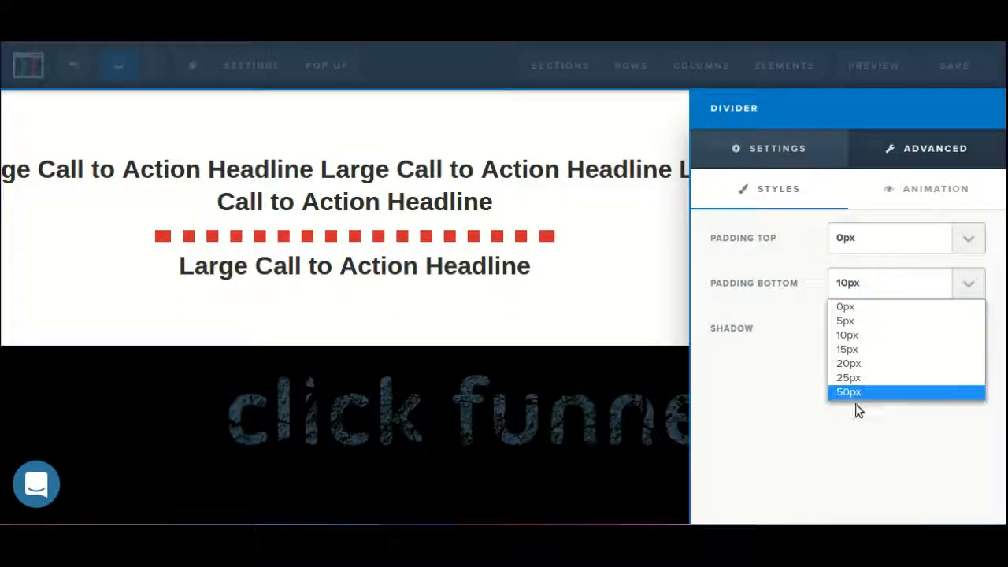
click(851, 395)
click(871, 287)
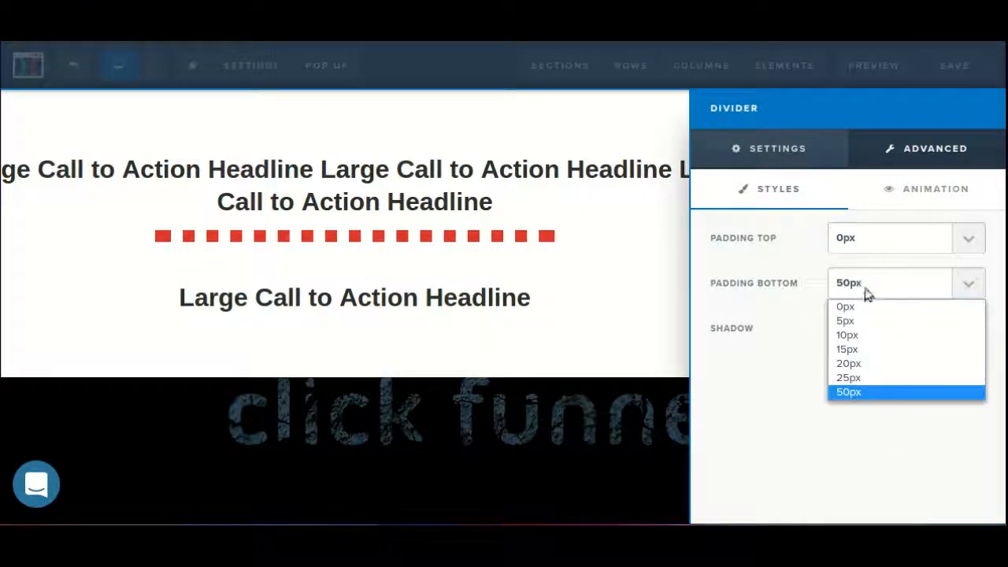
click(853, 308)
Step: Try the Bottom Light, Bottom Dark and Full Light shadows on the divider and settle on Dark Full
click(855, 328)
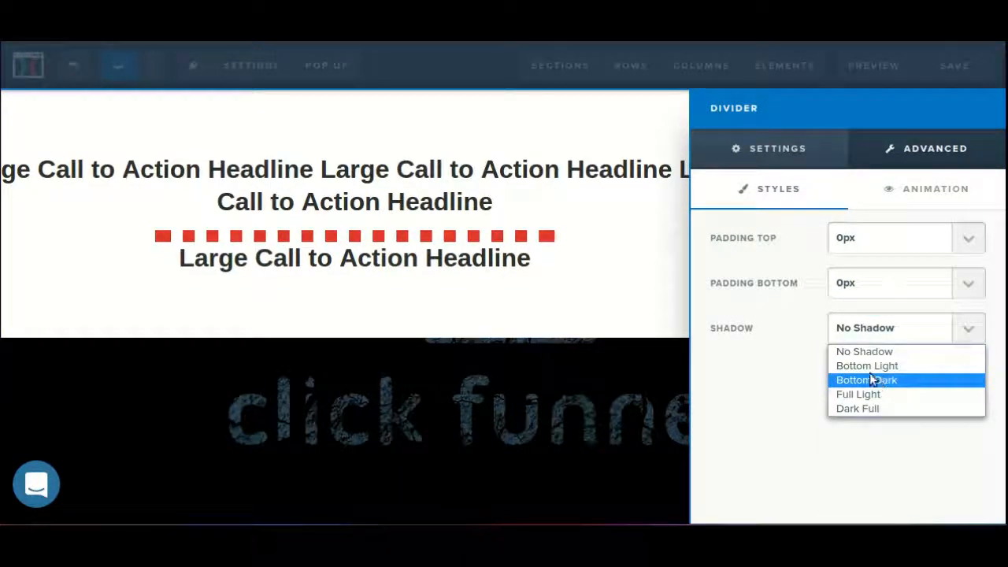
click(864, 367)
click(888, 328)
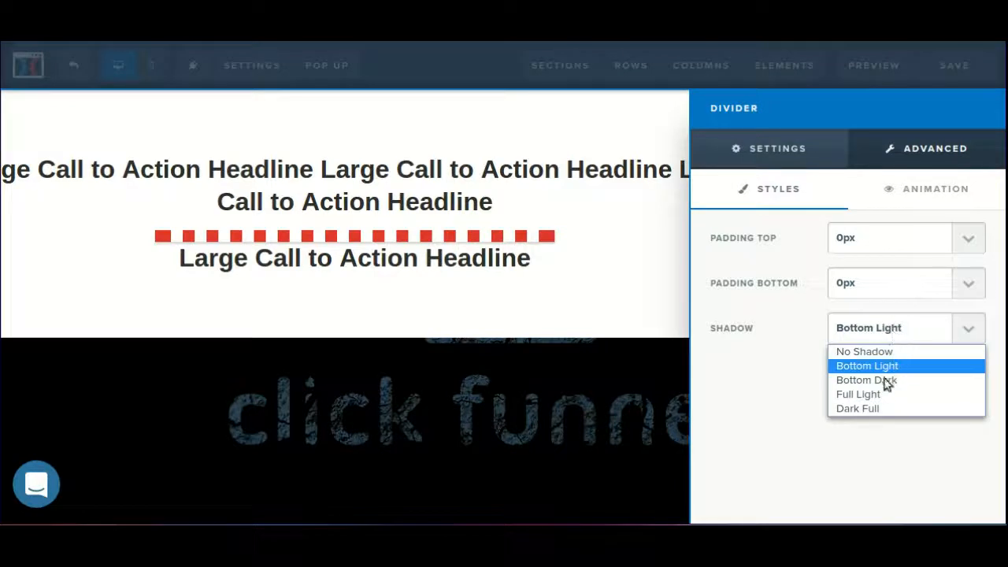
click(881, 381)
click(860, 339)
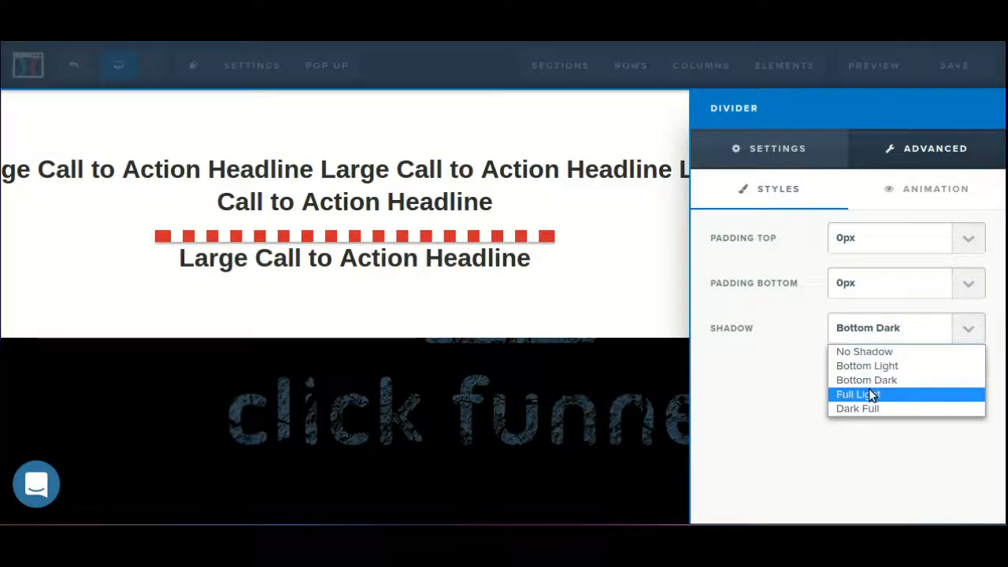
click(871, 395)
click(865, 340)
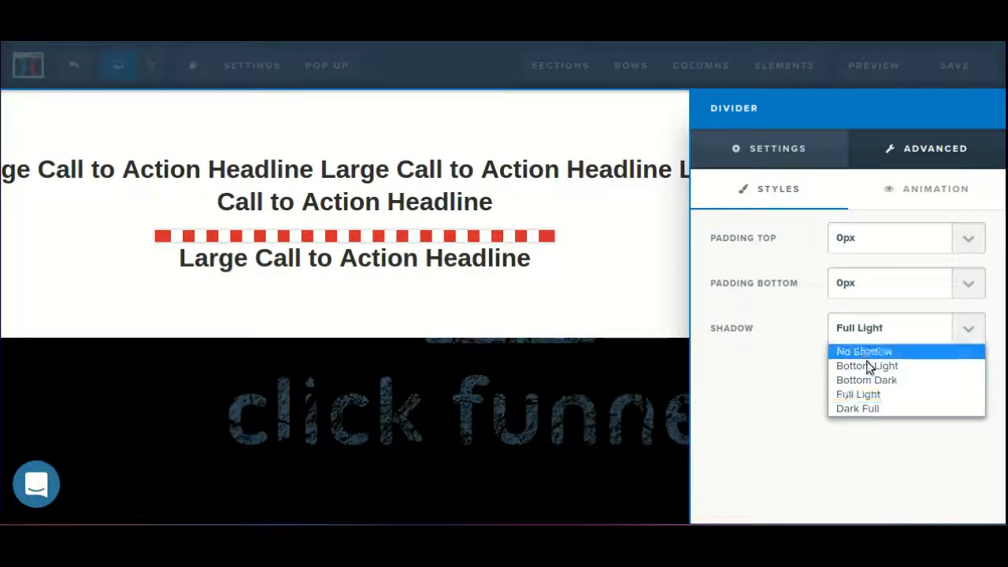
click(855, 409)
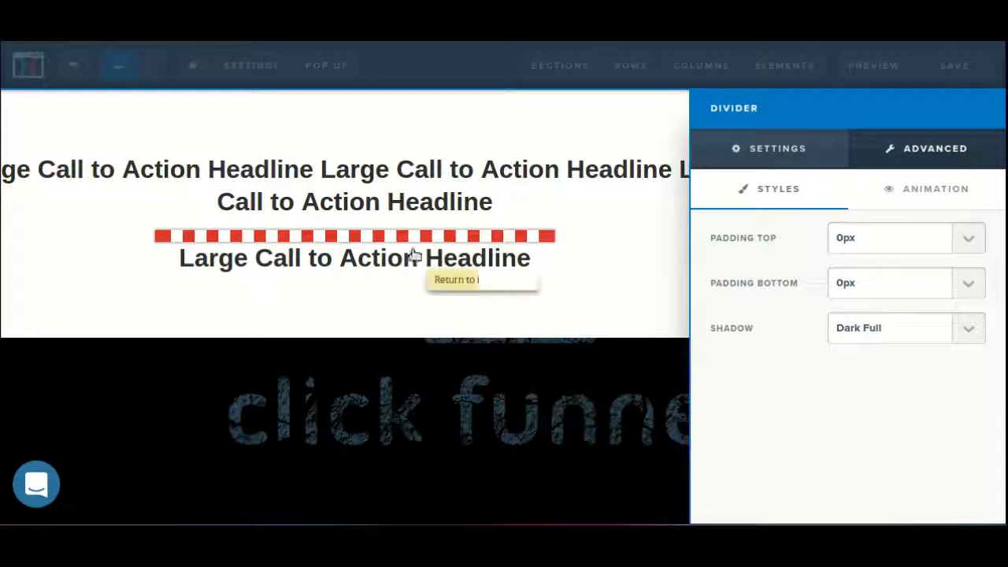
Step: Give the divider a Fade In timed delay of 1 minute 30 seconds
click(928, 198)
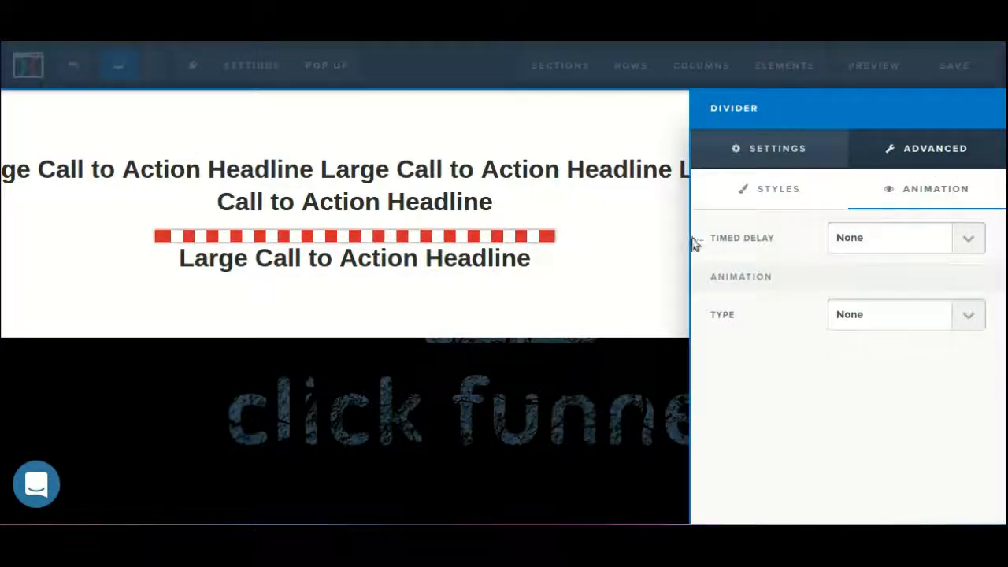
click(840, 238)
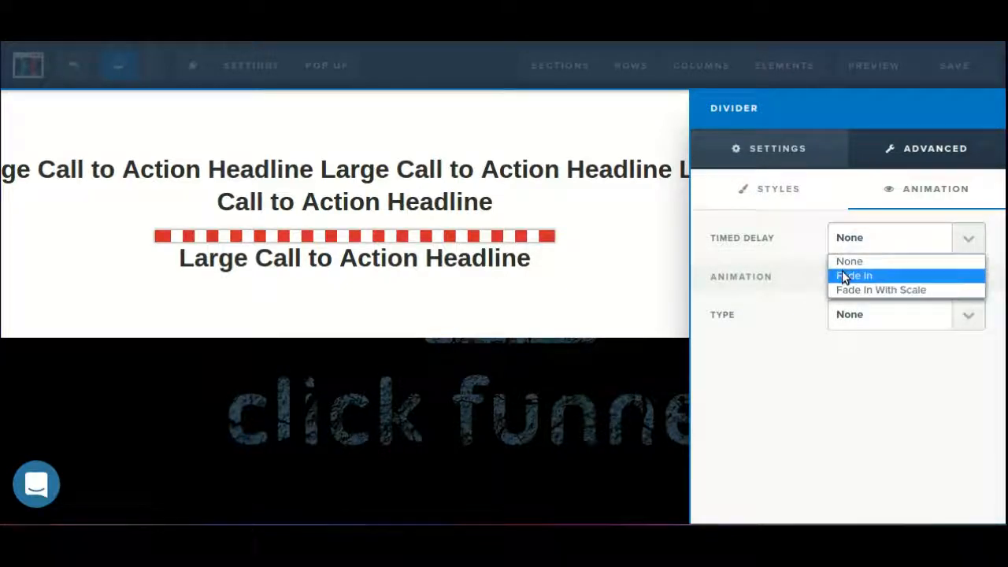
click(849, 277)
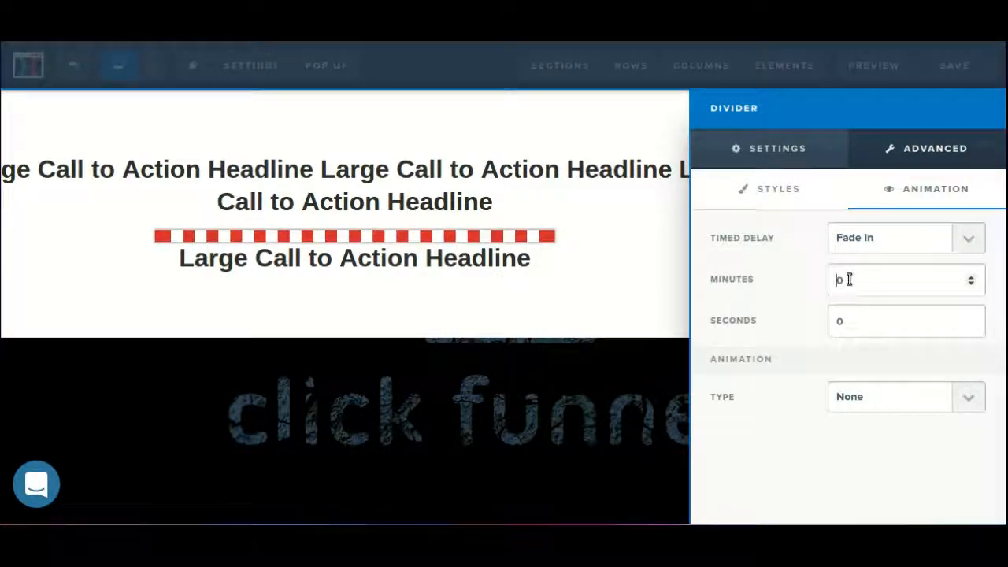
click(864, 318)
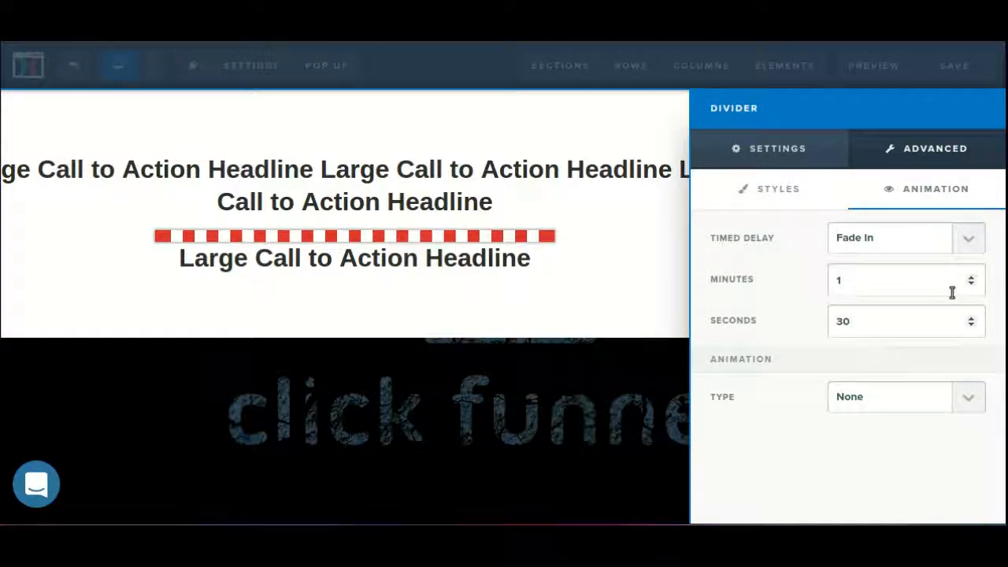
Step: Set the divider's animation type to On Page Scroll with the Fade In style, and close its settings
click(880, 398)
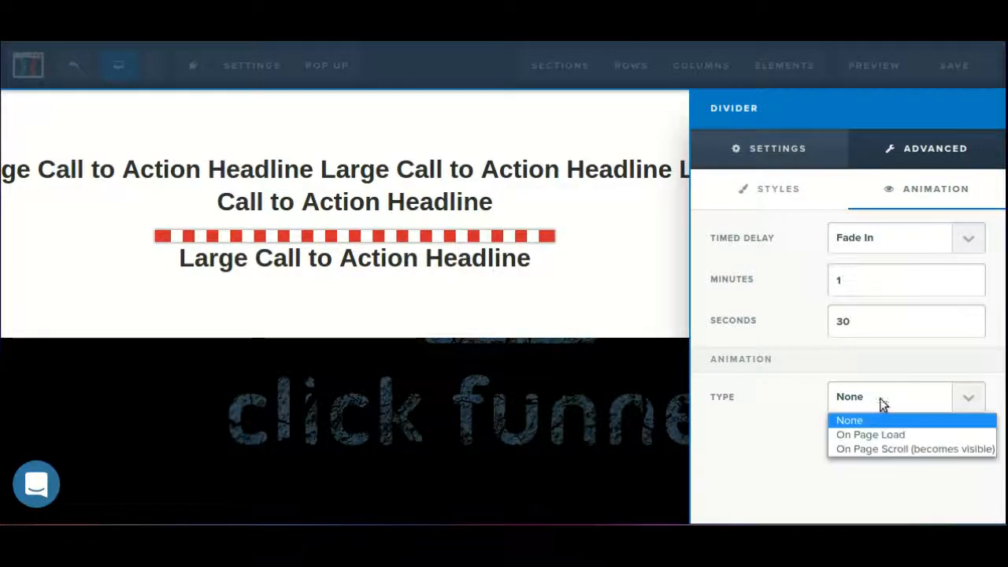
click(883, 446)
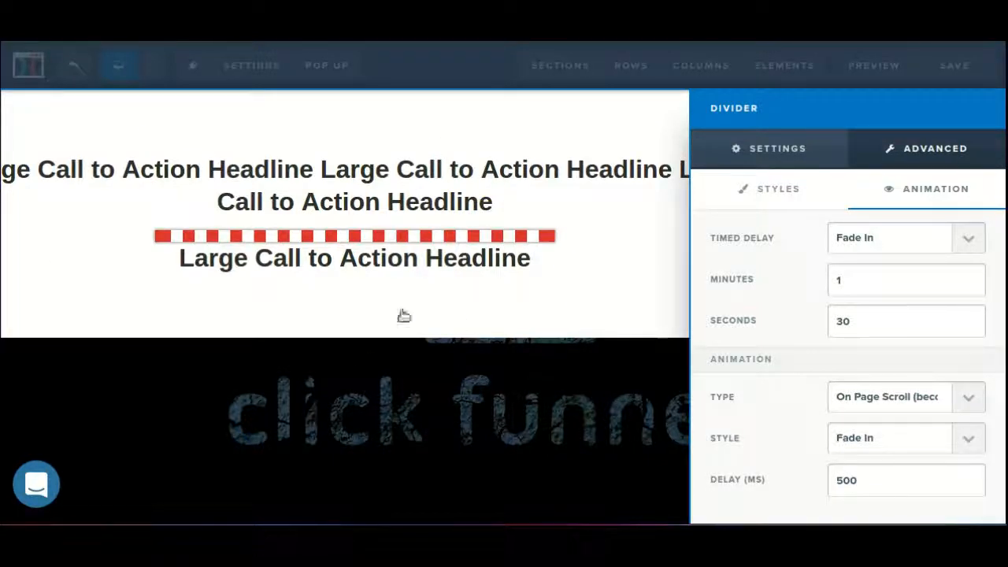
click(854, 451)
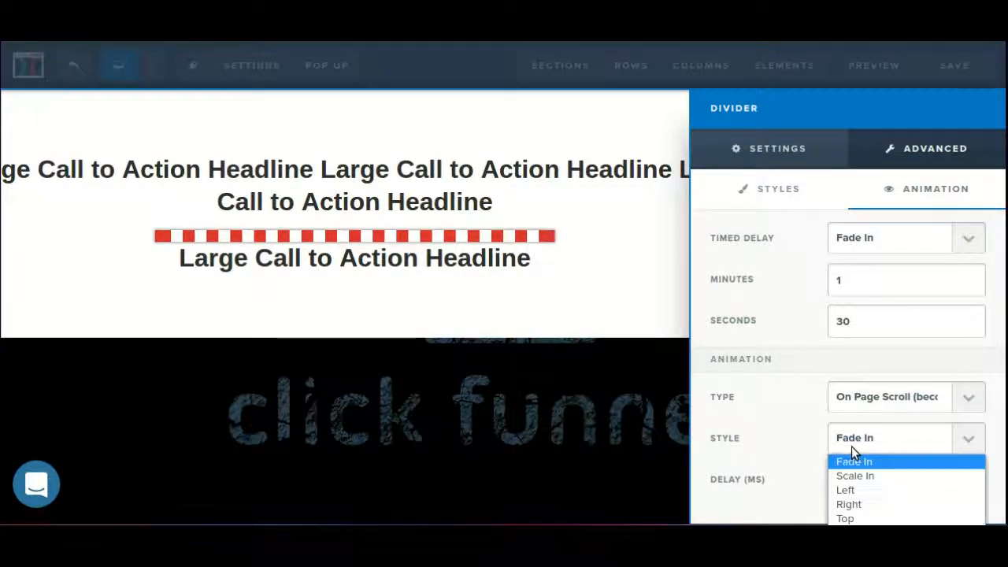
click(752, 443)
click(523, 407)
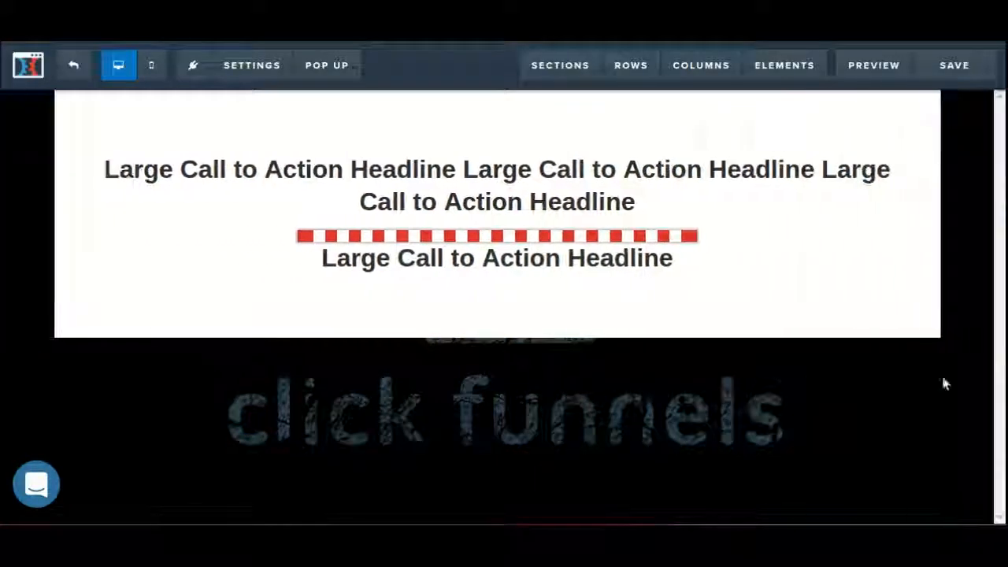